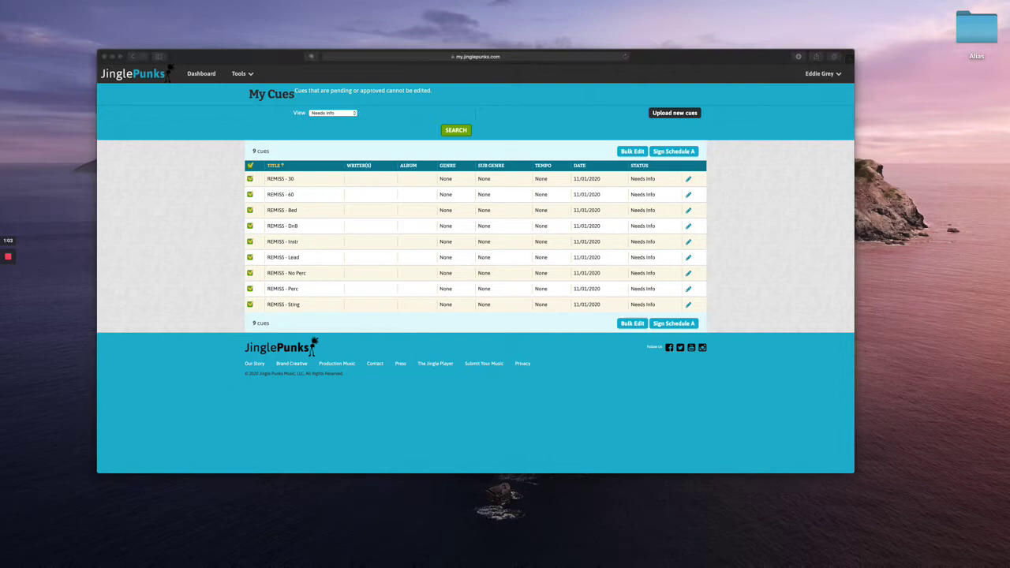
# Bring up the THIS WEEK notes, move them aside, and maximize the window.
pyautogui.click(479, 101)
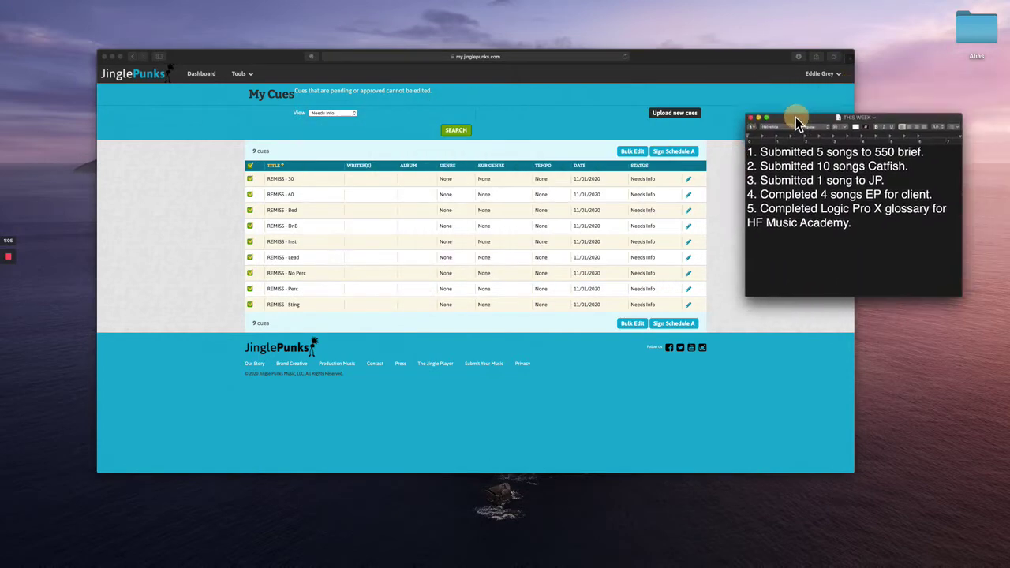
pyautogui.moveTo(481, 105); pyautogui.dragTo(707, 128)
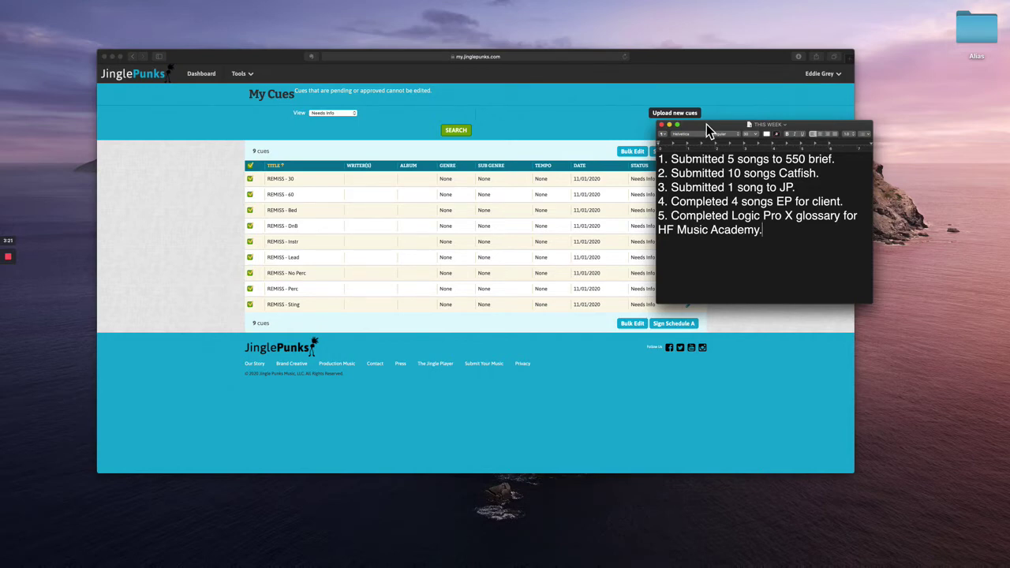
pyautogui.doubleClick(706, 124)
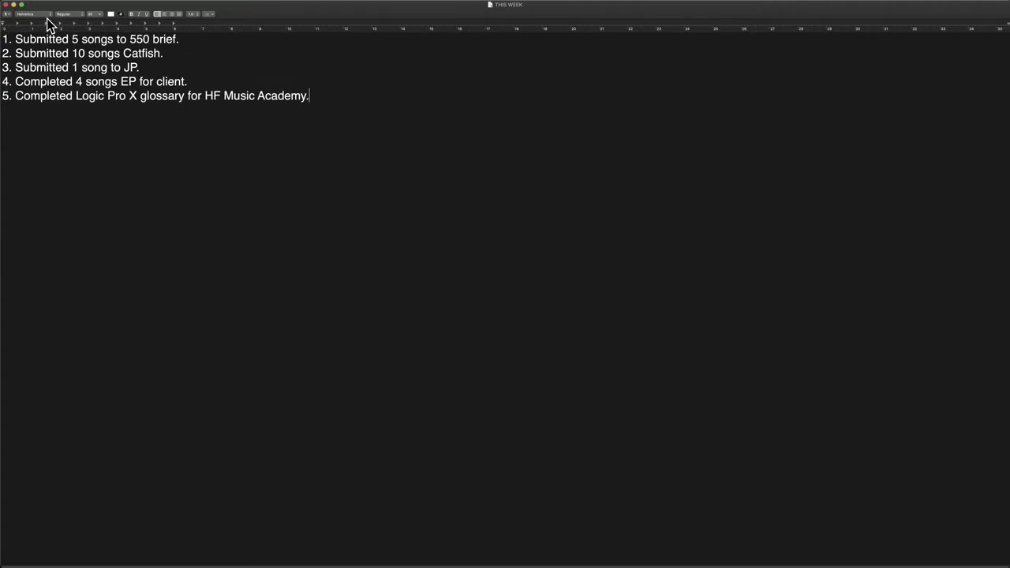
# Close the notes, make the browser full screen, and reselect all nine REMISS cues.
pyautogui.click(6, 4)
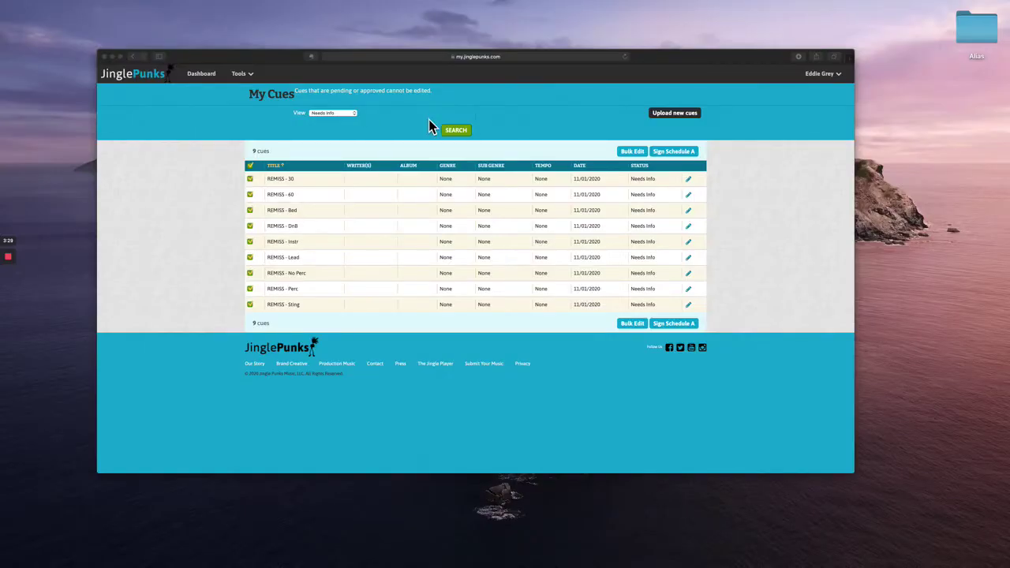
pyautogui.click(739, 221)
pyautogui.press('ctrl+super+f')
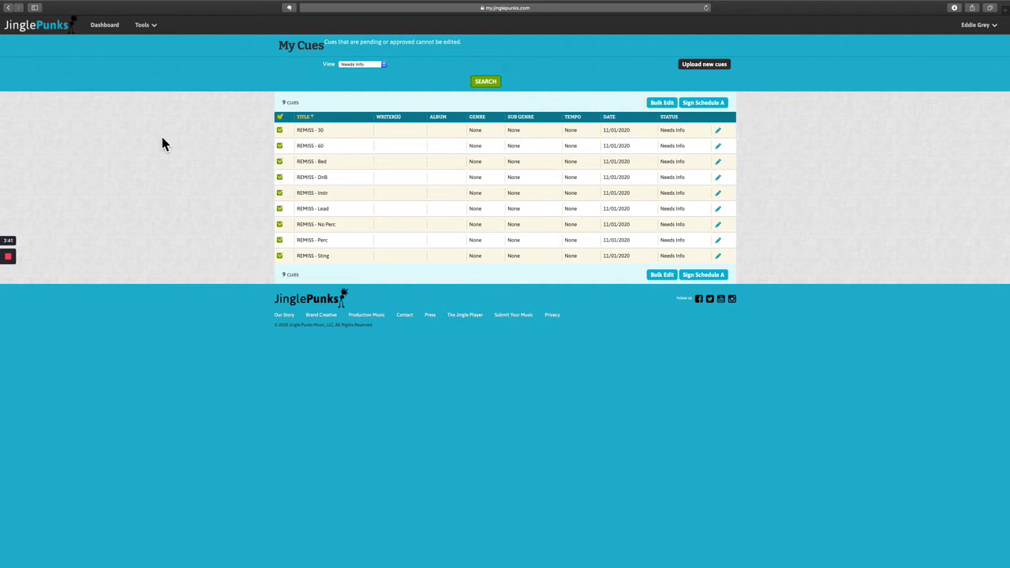
pyautogui.click(280, 117)
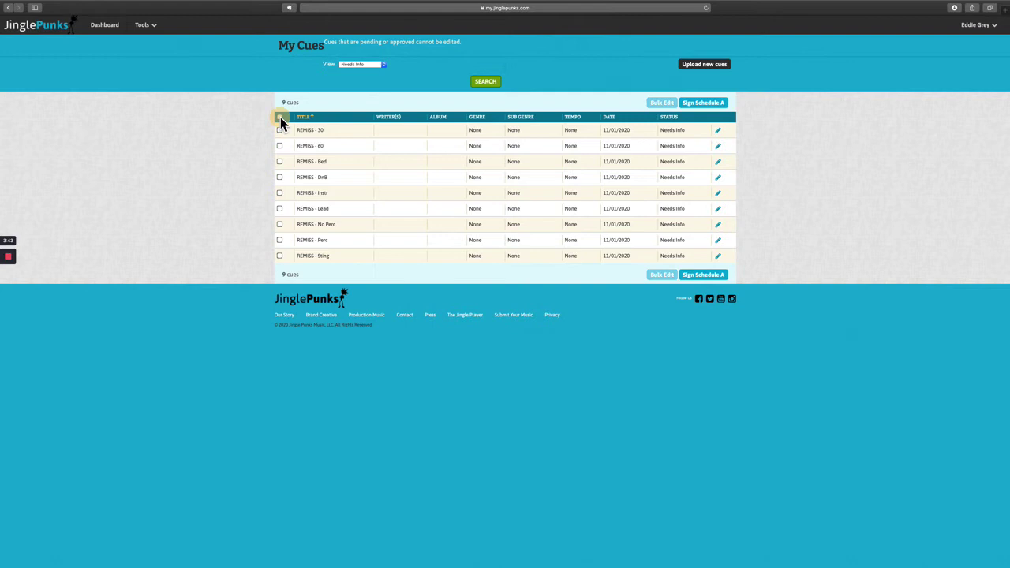
pyautogui.click(280, 117)
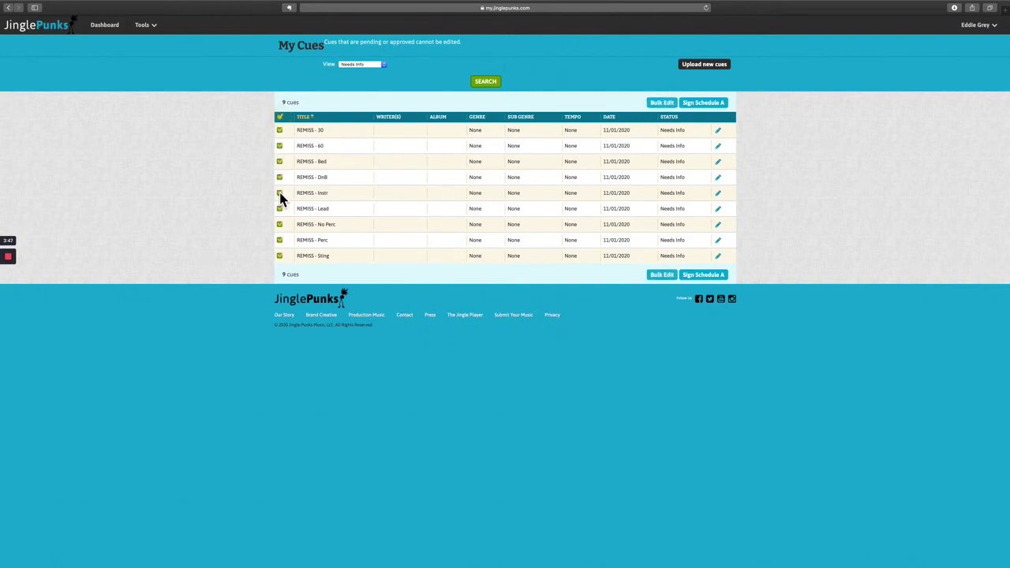
# Start a bulk edit covering album, Public Domain No, Explicit No and cue type.
pyautogui.click(661, 103)
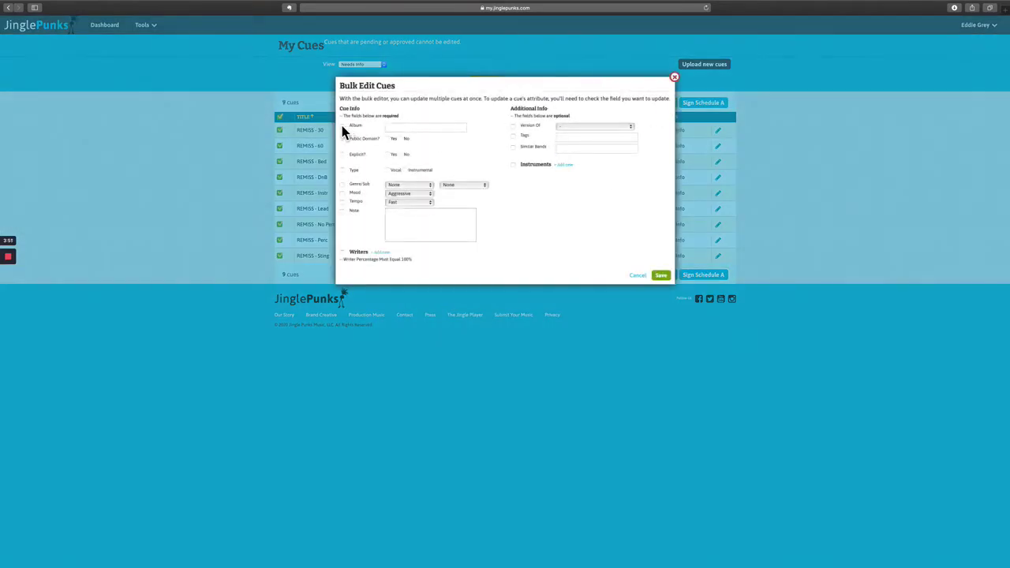
pyautogui.click(342, 126)
pyautogui.write('M')
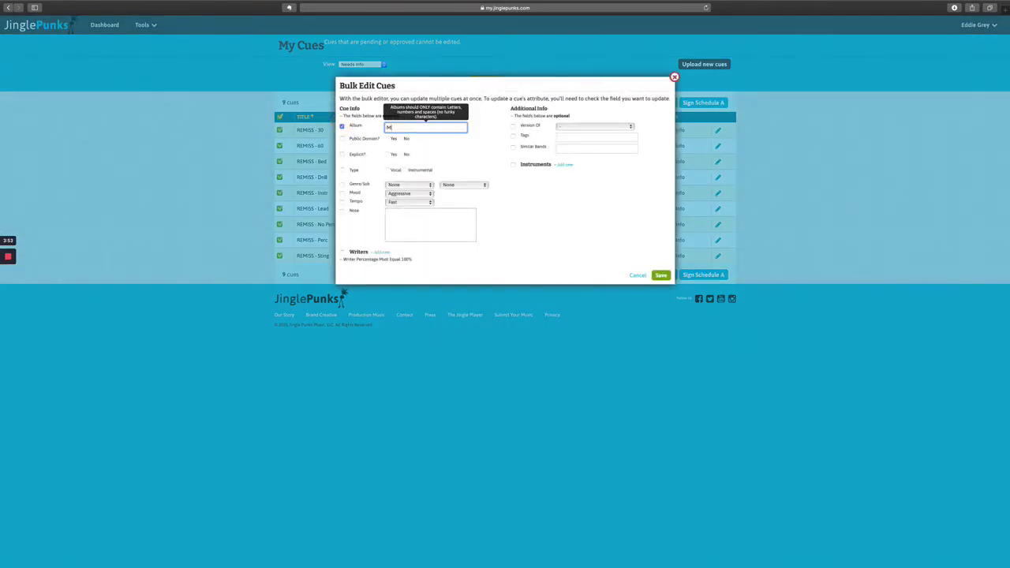
pyautogui.write('usic Cues - J')
pyautogui.write('azz')
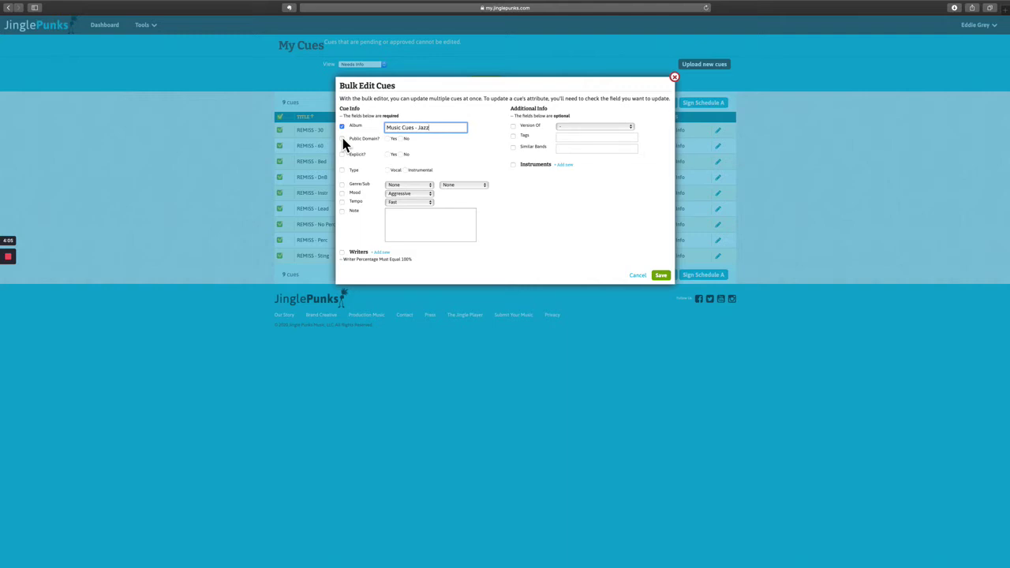
pyautogui.click(343, 138)
pyautogui.click(400, 138)
pyautogui.click(342, 154)
pyautogui.click(400, 154)
pyautogui.click(343, 169)
# Set genre Jazz/Modern and mood Elegant, and include tempo Fast.
pyautogui.click(411, 190)
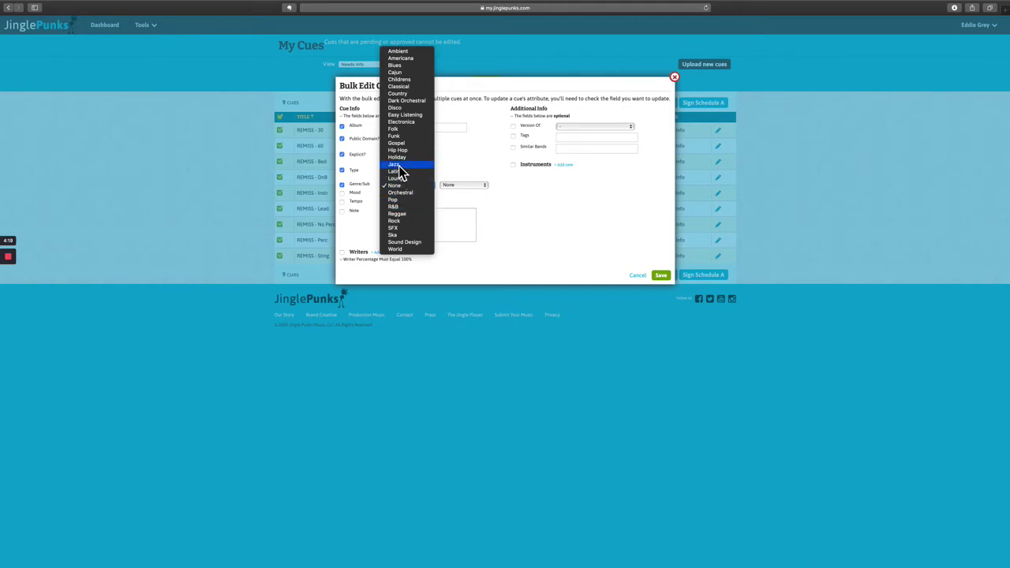
pyautogui.click(398, 166)
pyautogui.click(465, 187)
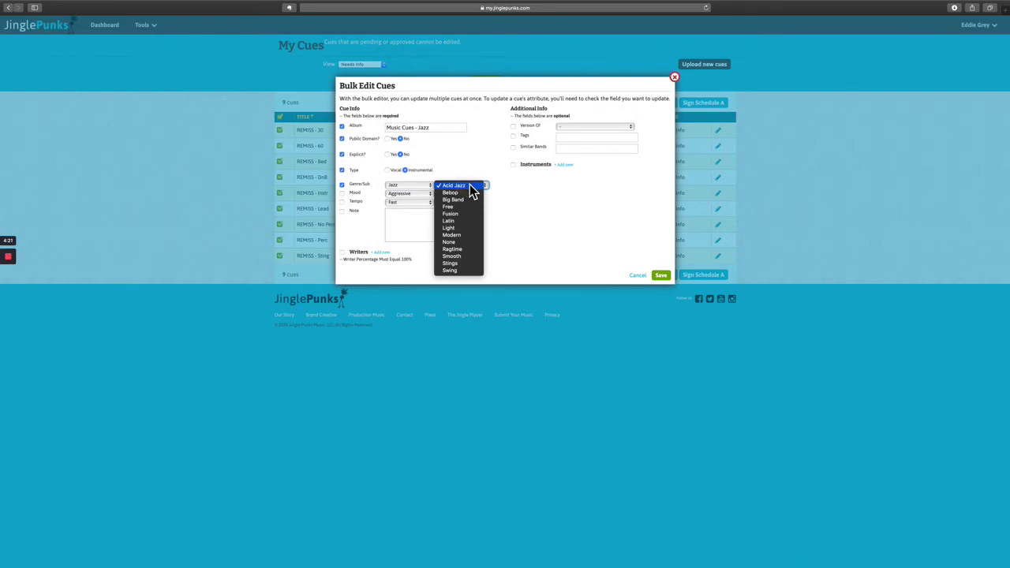
pyautogui.click(472, 242)
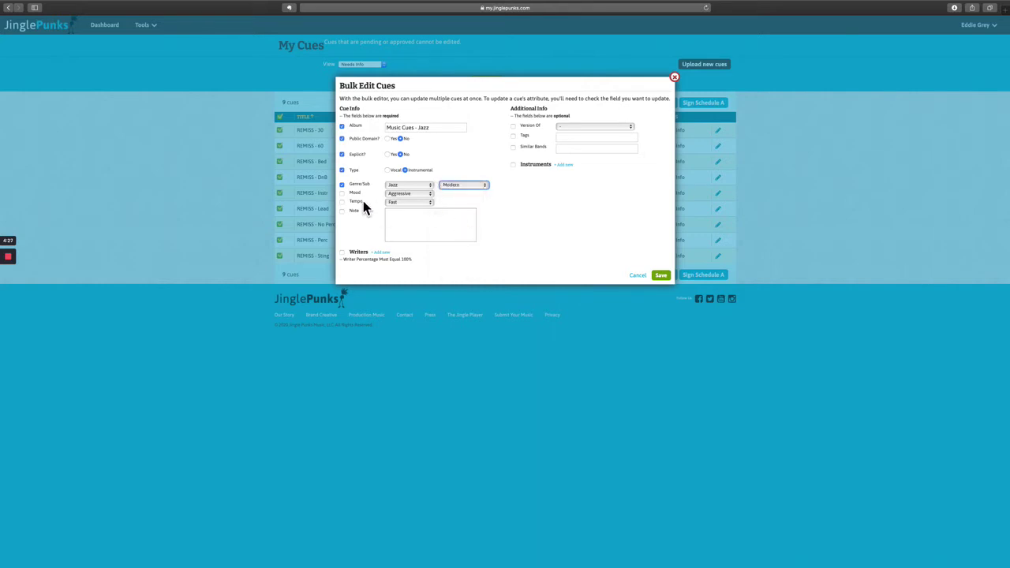
pyautogui.click(341, 193)
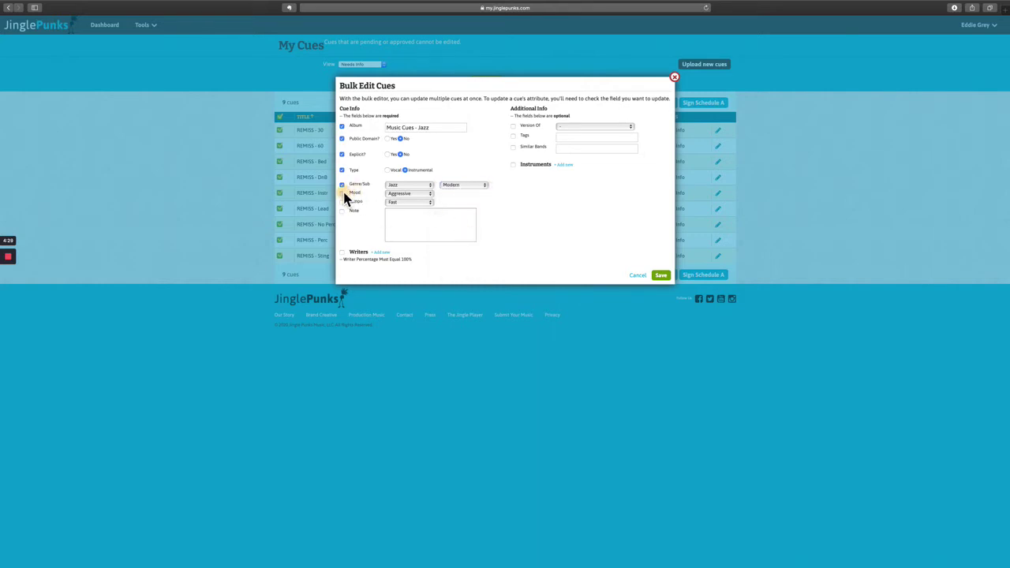
pyautogui.click(396, 194)
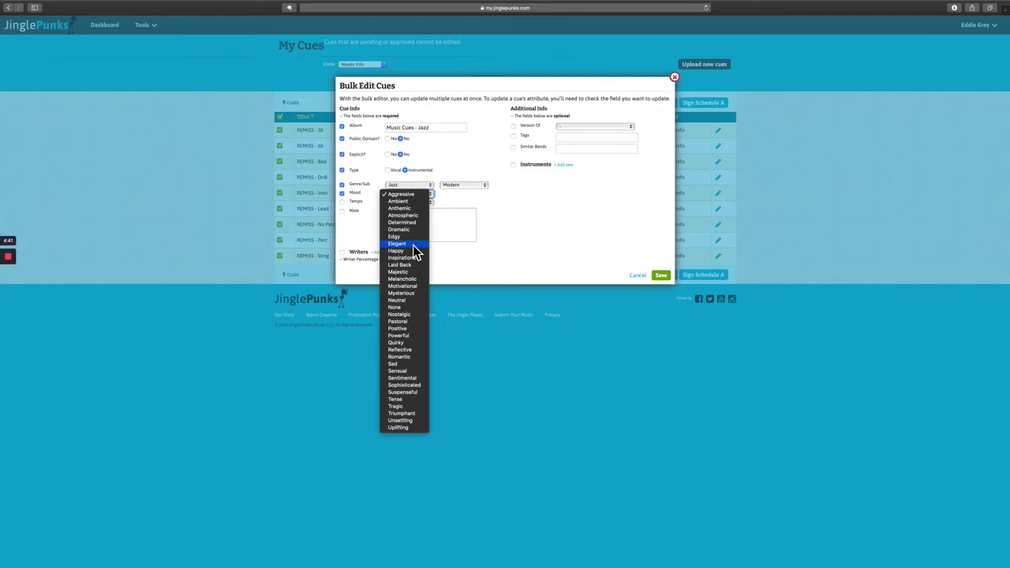
pyautogui.click(415, 251)
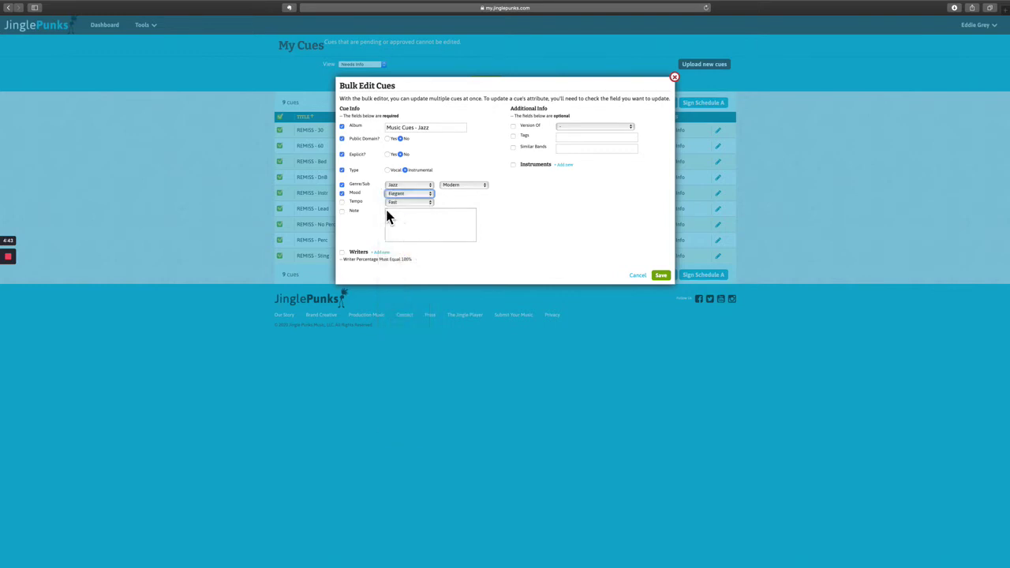
pyautogui.click(342, 201)
pyautogui.click(426, 193)
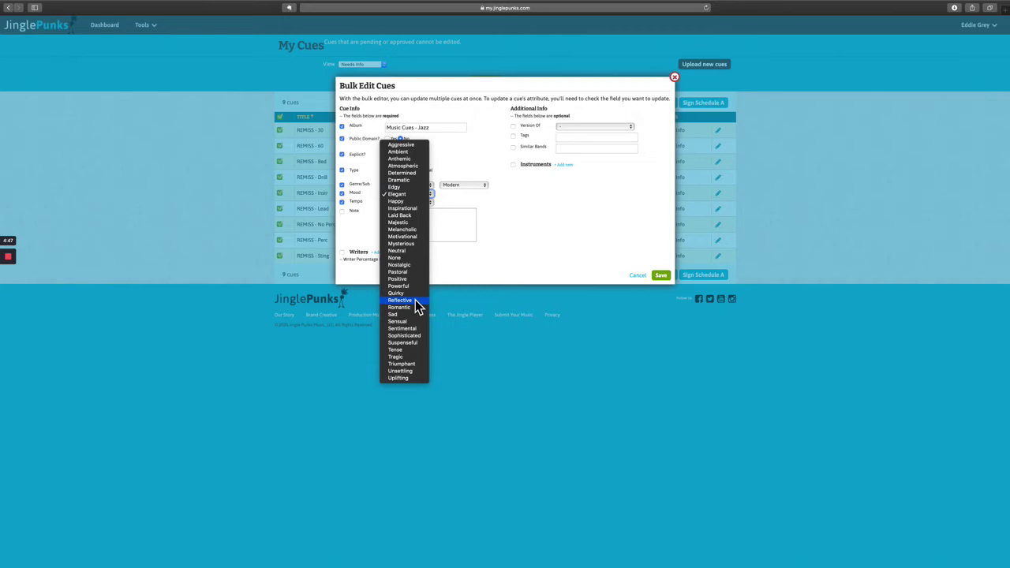
pyautogui.click(418, 194)
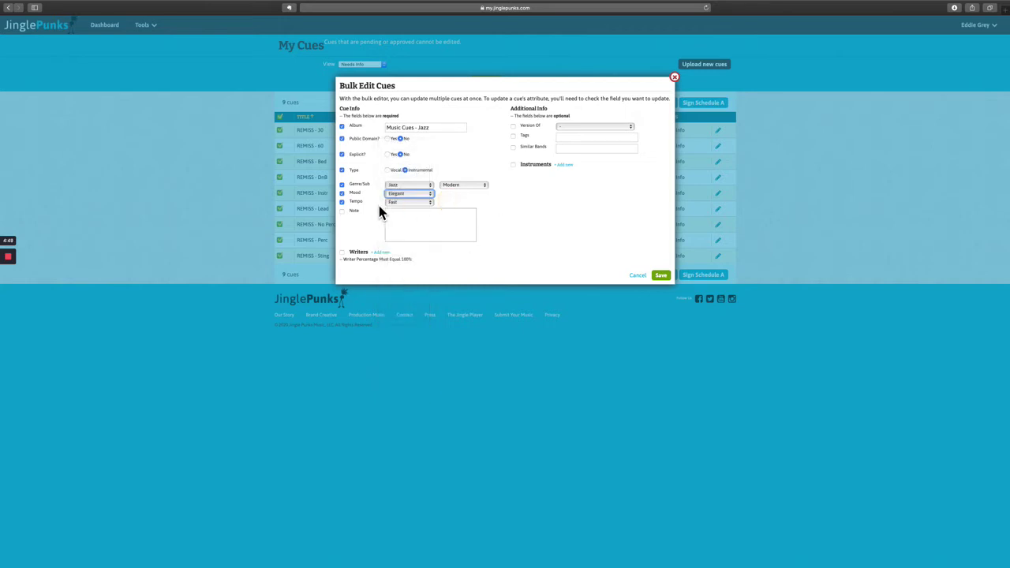
pyautogui.click(340, 251)
pyautogui.click(341, 252)
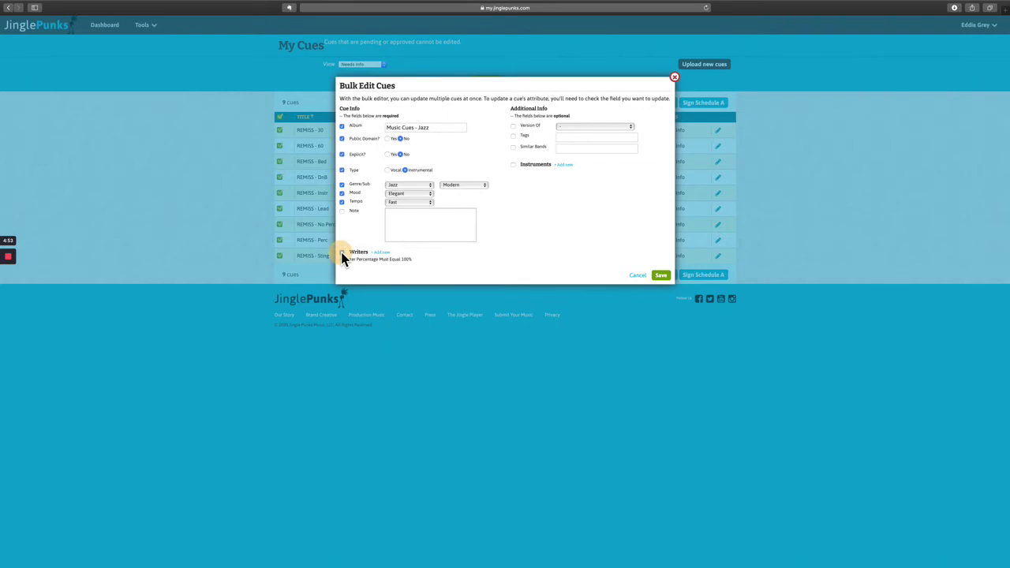
pyautogui.click(382, 253)
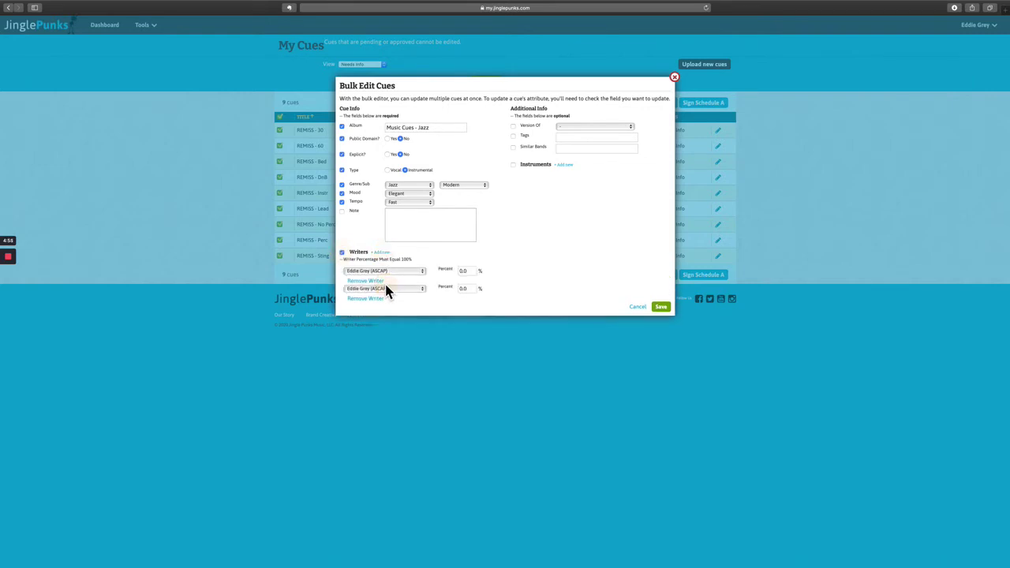
pyautogui.click(388, 288)
pyautogui.write('ch')
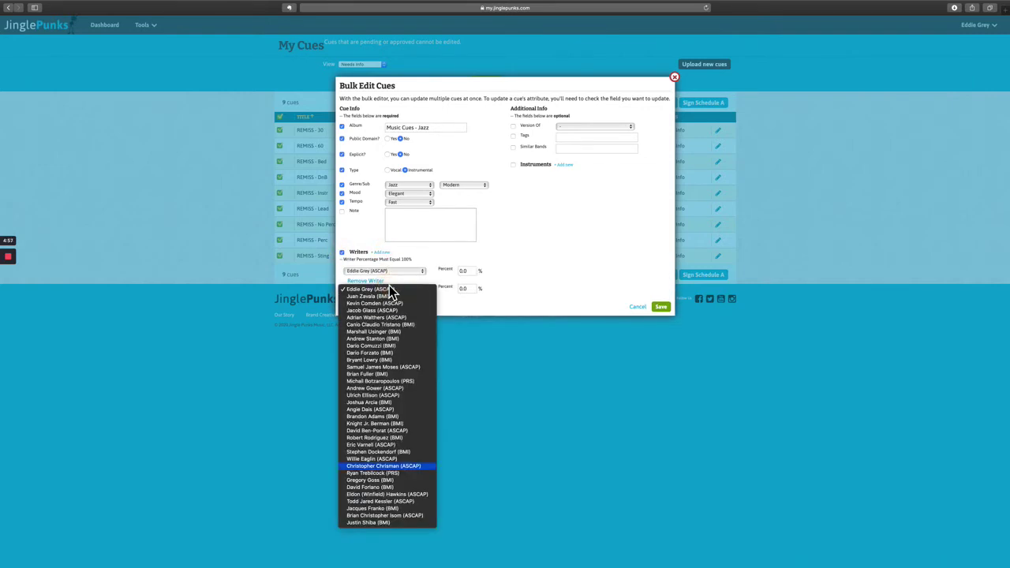
pyautogui.press('Return')
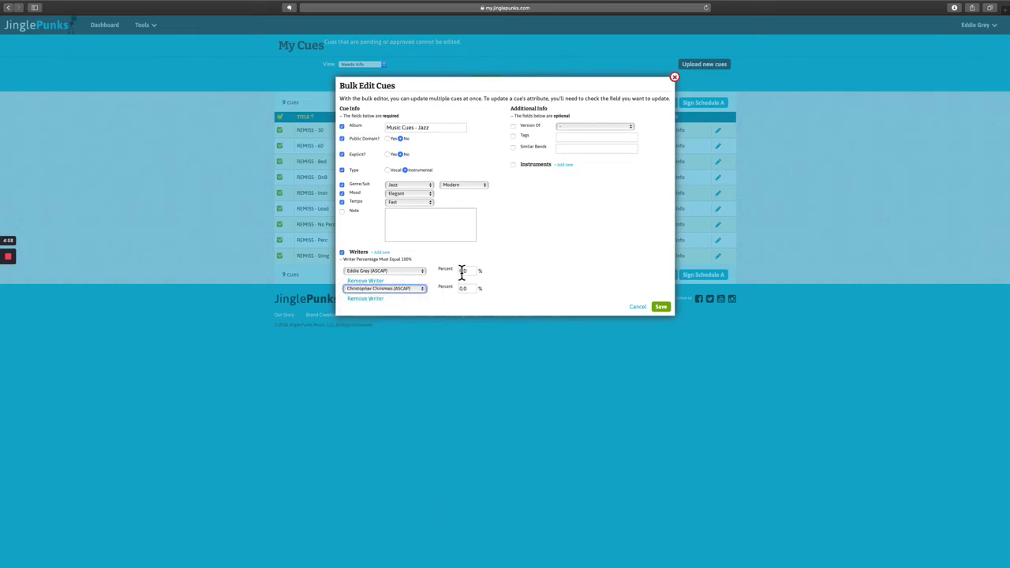
pyautogui.click(462, 271)
pyautogui.write('50')
pyautogui.click(464, 288)
pyautogui.write('50')
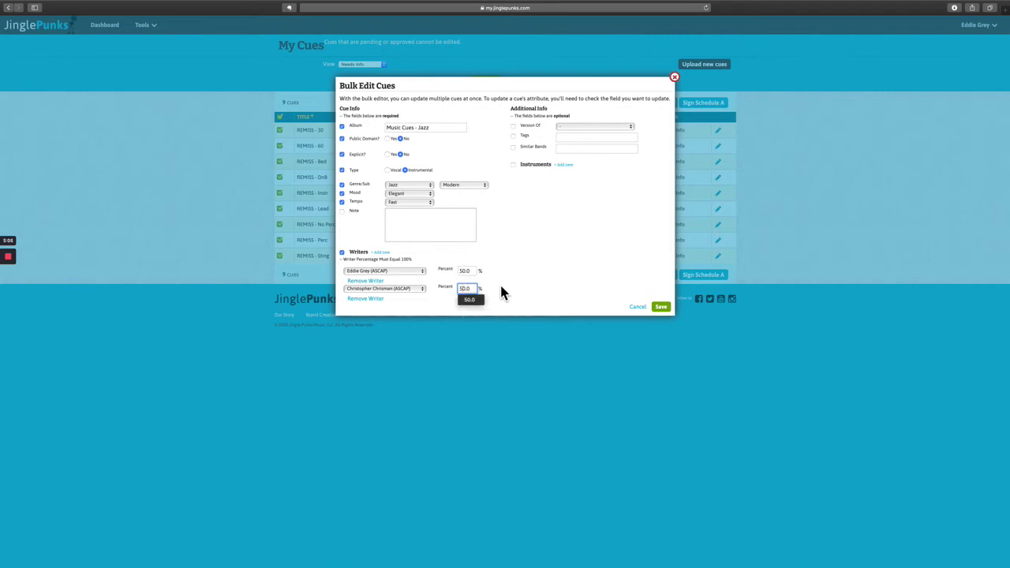
pyautogui.click(471, 302)
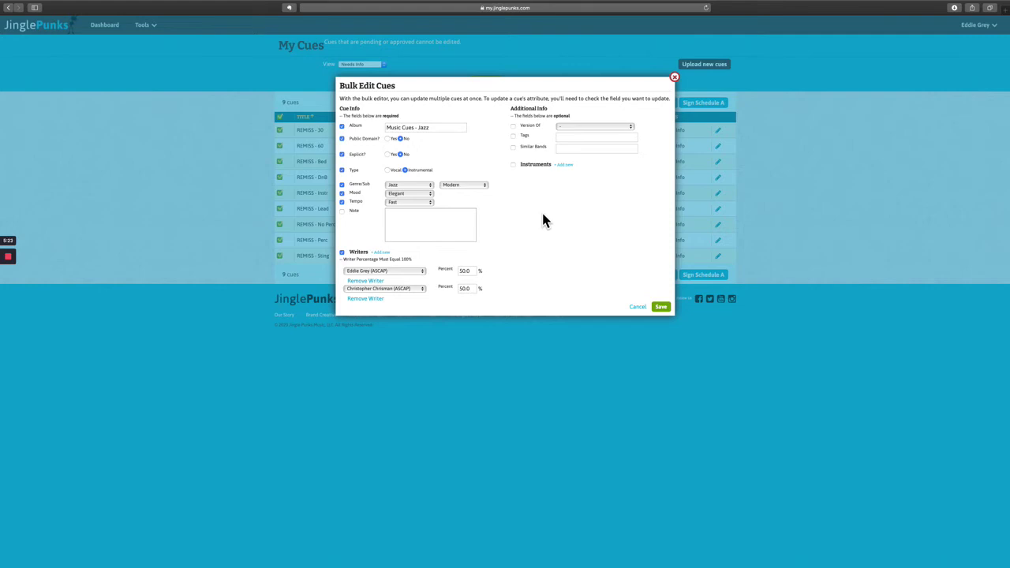
# Include instruments with four slots, setting Drums first and Saxophone second.
pyautogui.click(514, 164)
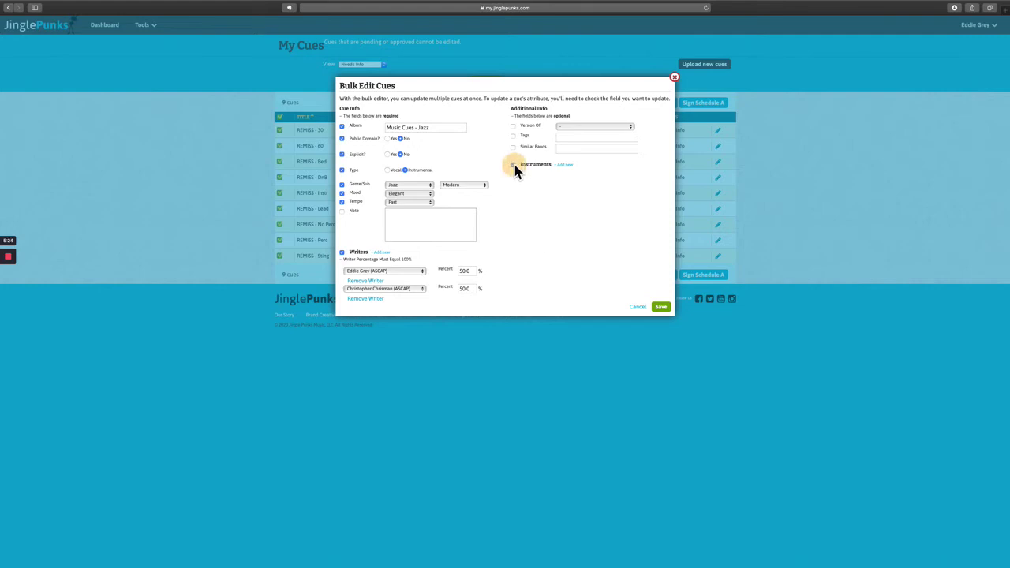
pyautogui.doubleClick(562, 164)
pyautogui.click(562, 164)
pyautogui.click(563, 164)
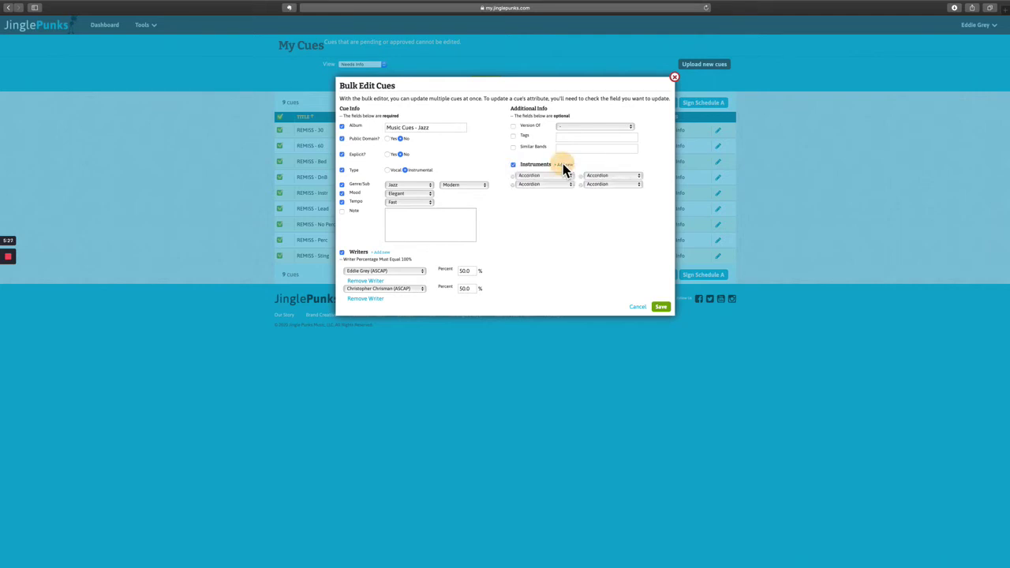
pyautogui.click(555, 174)
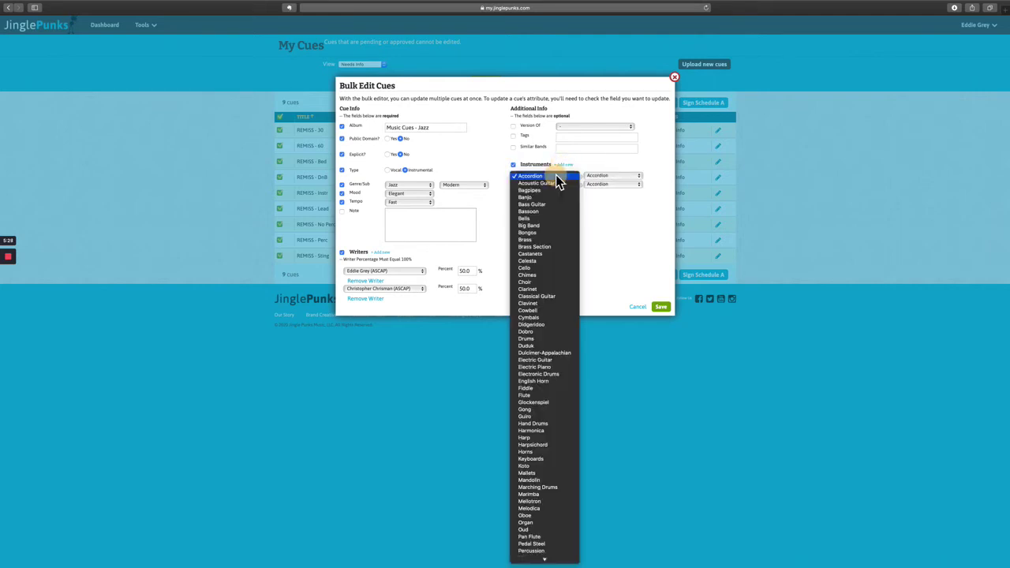
pyautogui.write('dr')
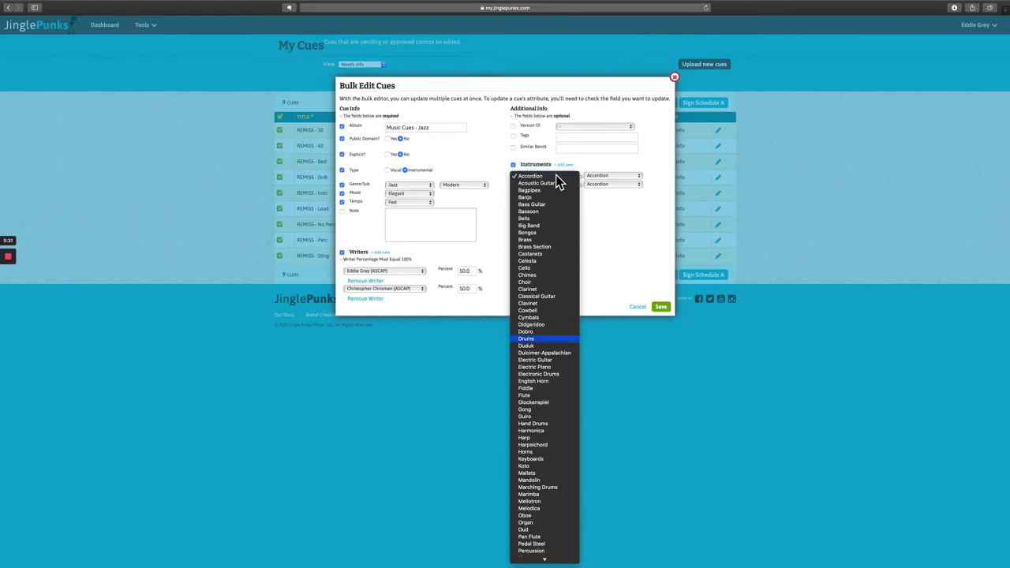
pyautogui.press('Return')
pyautogui.click(597, 178)
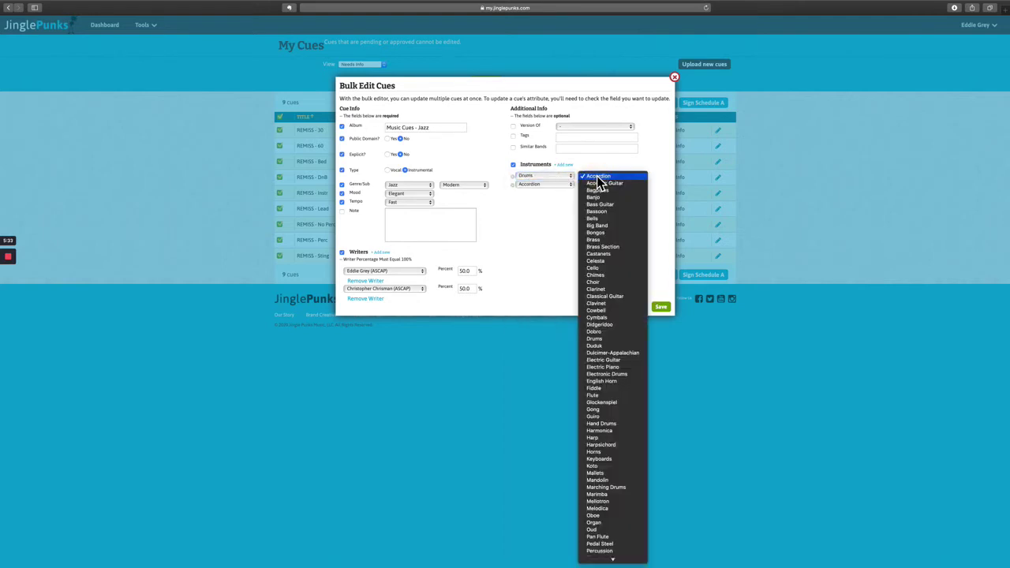
pyautogui.press('s')
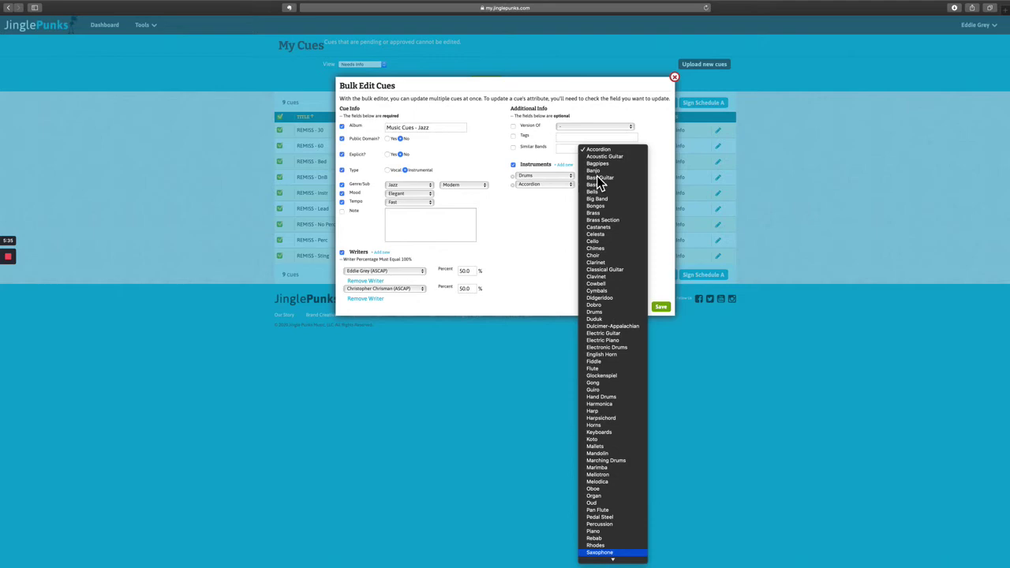
pyautogui.press('Return')
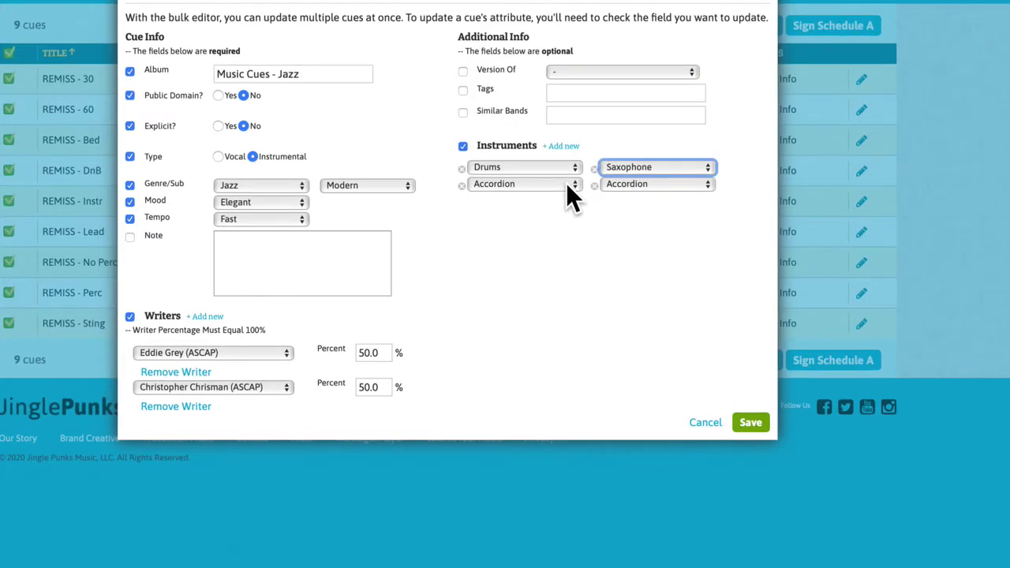
# Set the third instrument to Piano.
pyautogui.click(563, 183)
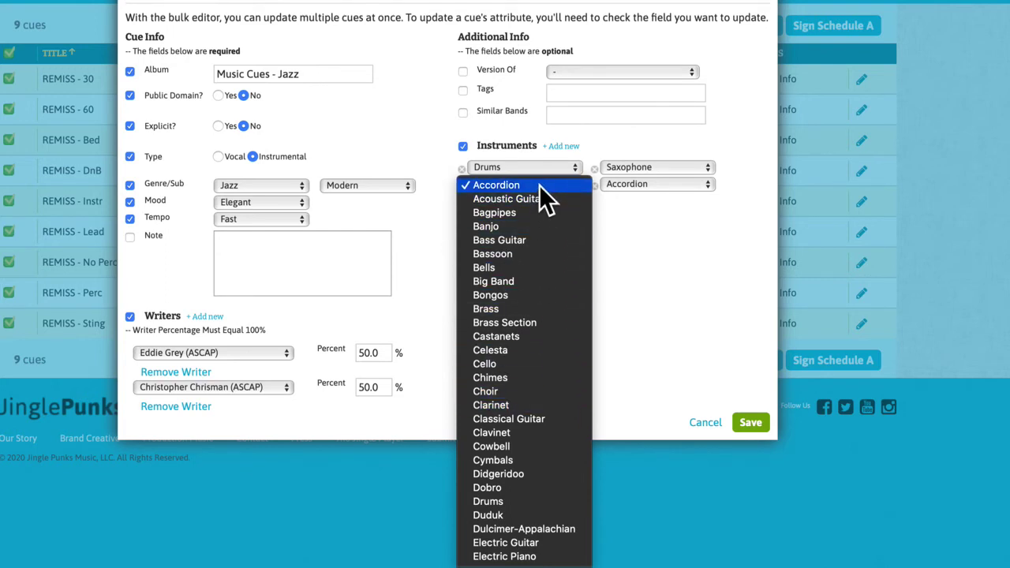
pyautogui.scroll(-2, 544, 201)
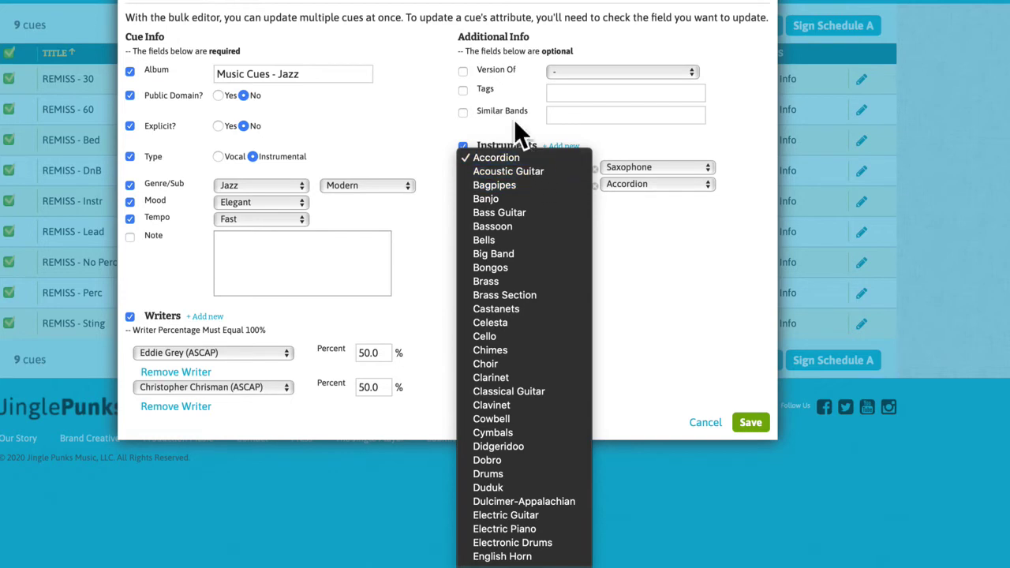
pyautogui.click(514, 124)
pyautogui.click(526, 180)
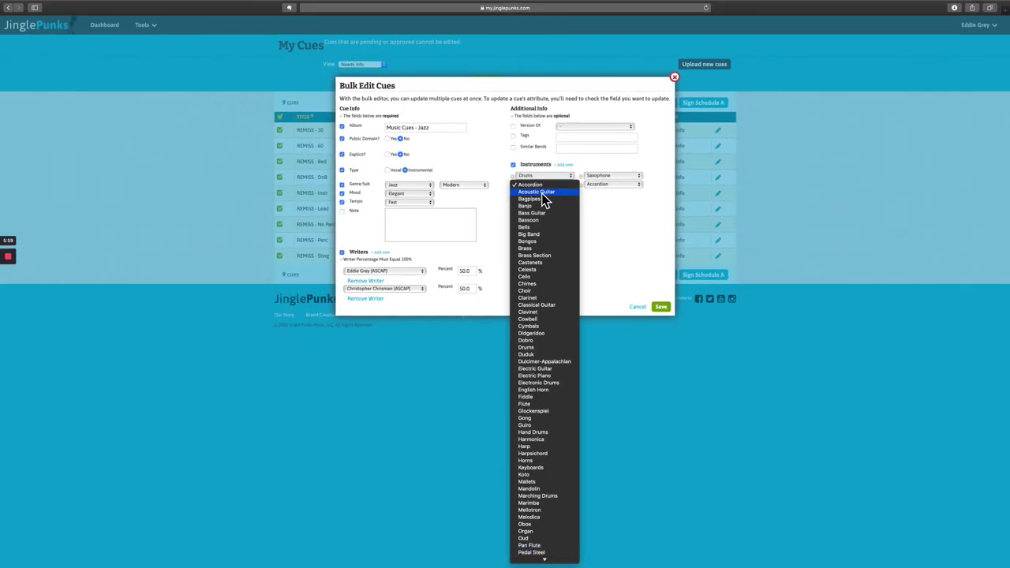
pyautogui.press('p')
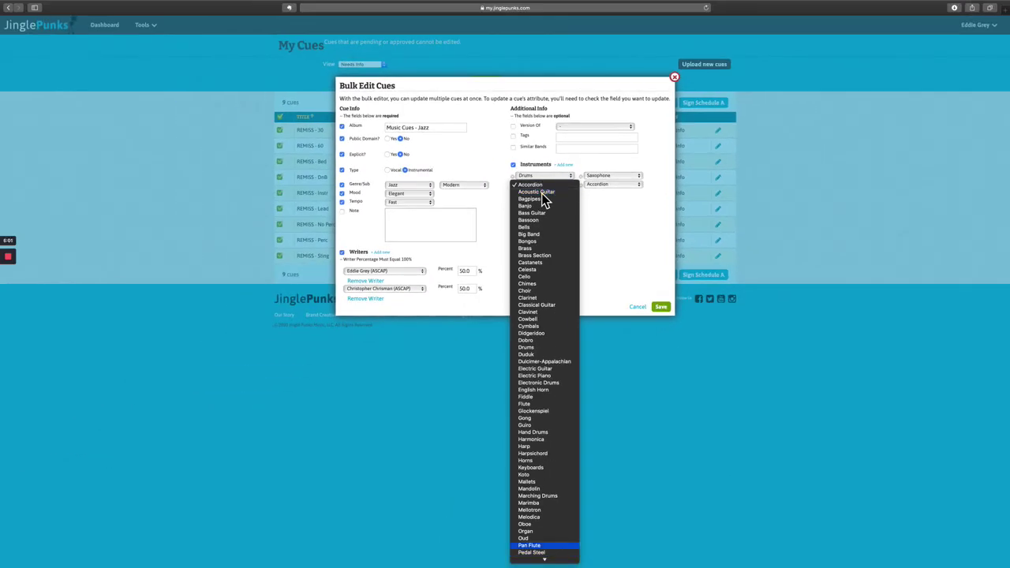
pyautogui.press('i')
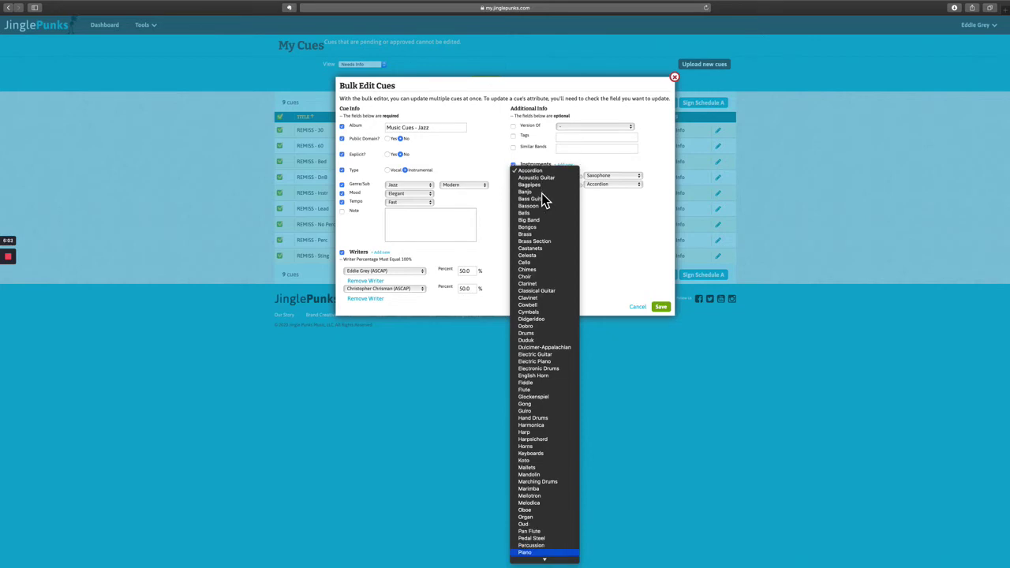
pyautogui.press('Down')
pyautogui.press('Down')
pyautogui.press('Down')
pyautogui.press('Up')
pyautogui.press('Up')
pyautogui.press('Up')
pyautogui.press('Up')
pyautogui.press('Up')
pyautogui.press('Down')
pyautogui.press('Down')
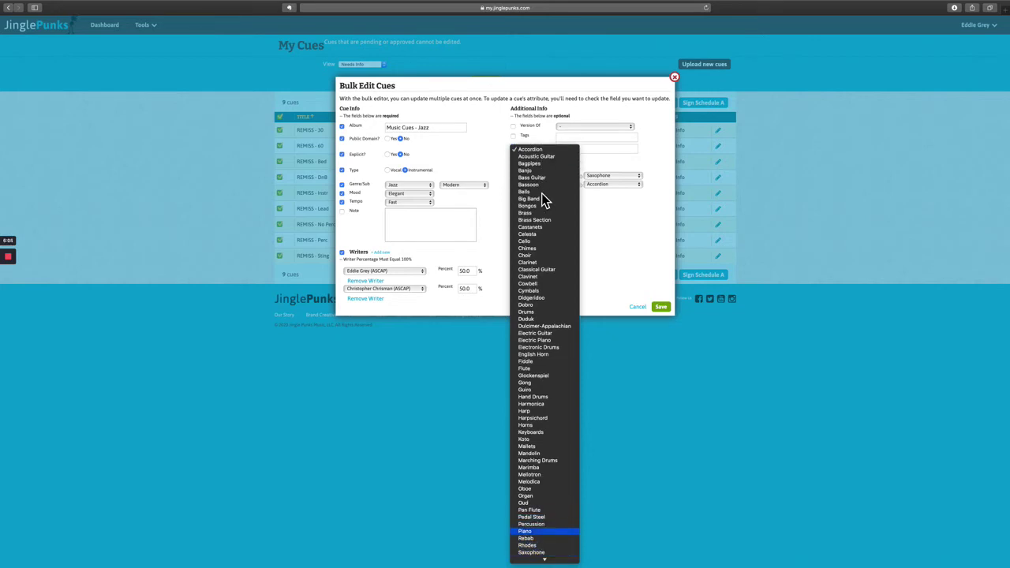
pyautogui.press('Return')
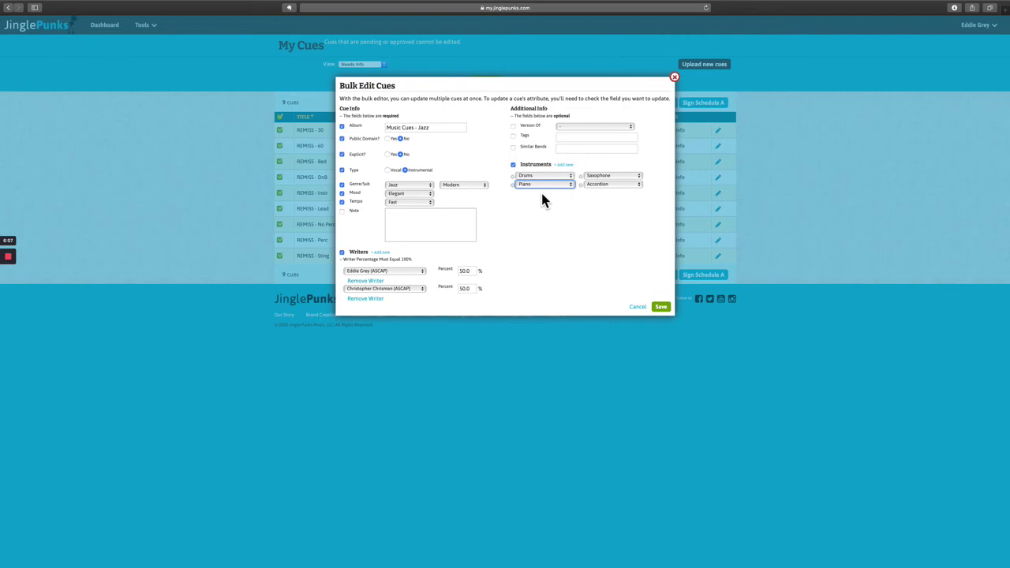
# Set the fourth instrument to Synth Pad.
pyautogui.click(620, 186)
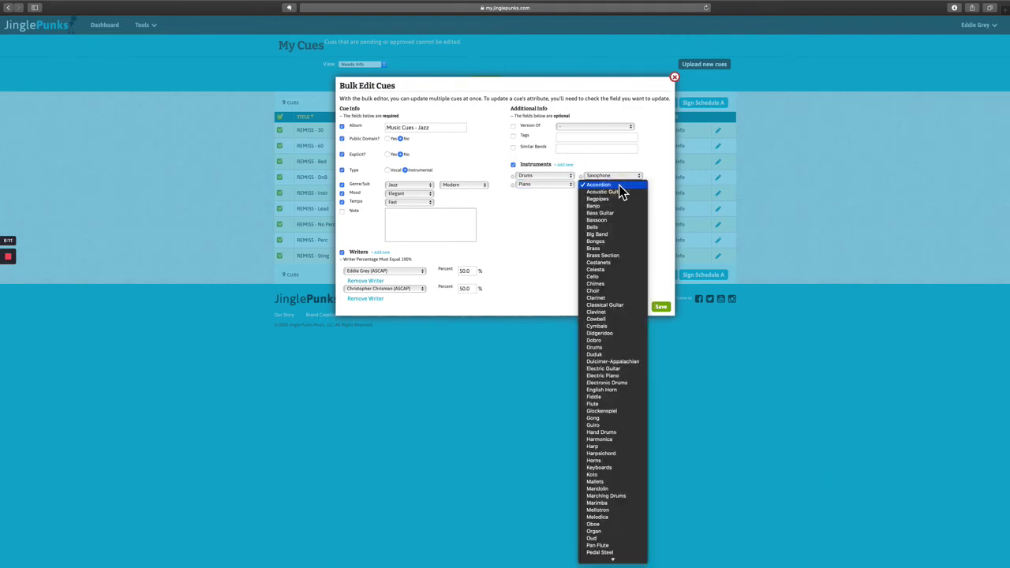
pyautogui.press('p')
pyautogui.press('Down')
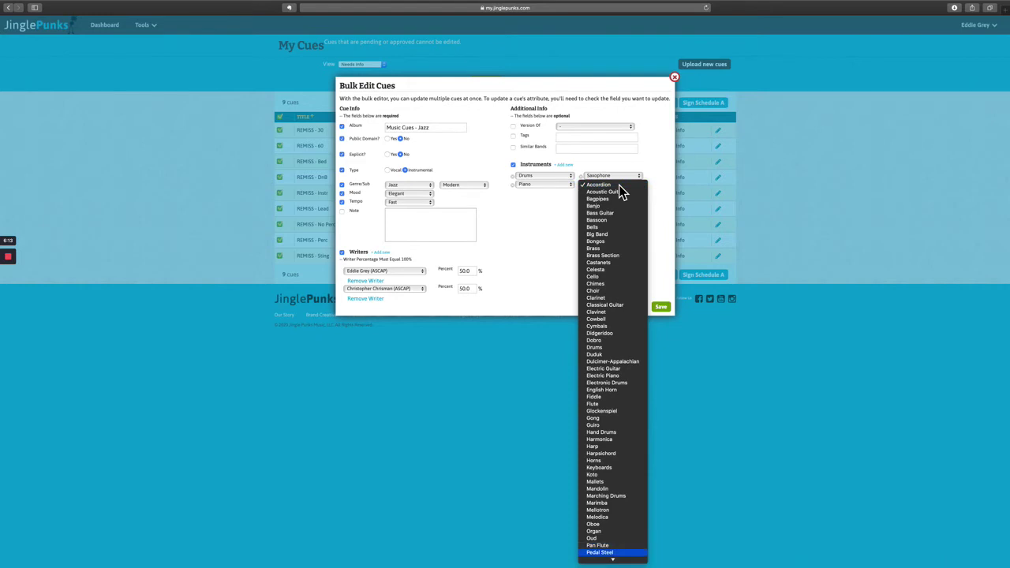
pyautogui.press('Down')
pyautogui.press('Down')
pyautogui.press('Up')
pyautogui.press('Up')
pyautogui.press('Up')
pyautogui.press('Up')
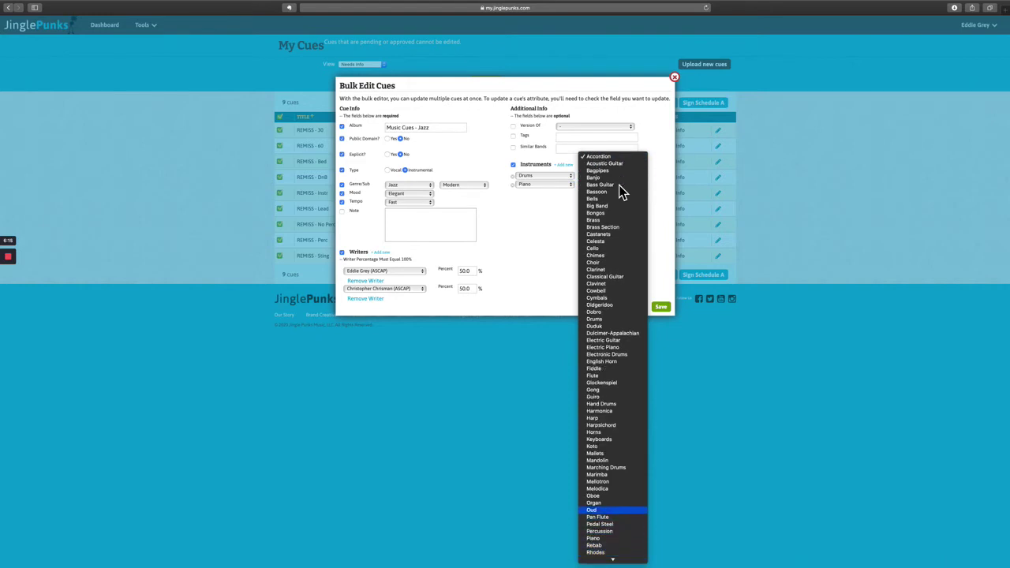
pyautogui.press('s')
pyautogui.press('y')
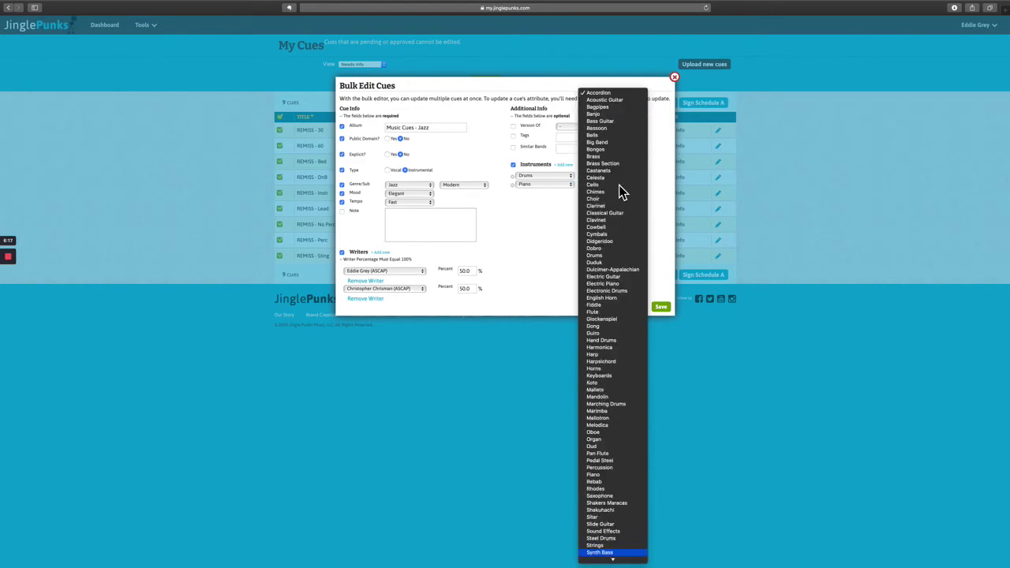
pyautogui.press('Down')
pyautogui.press('Down')
pyautogui.press('Down')
pyautogui.press('Up')
pyautogui.press('Up')
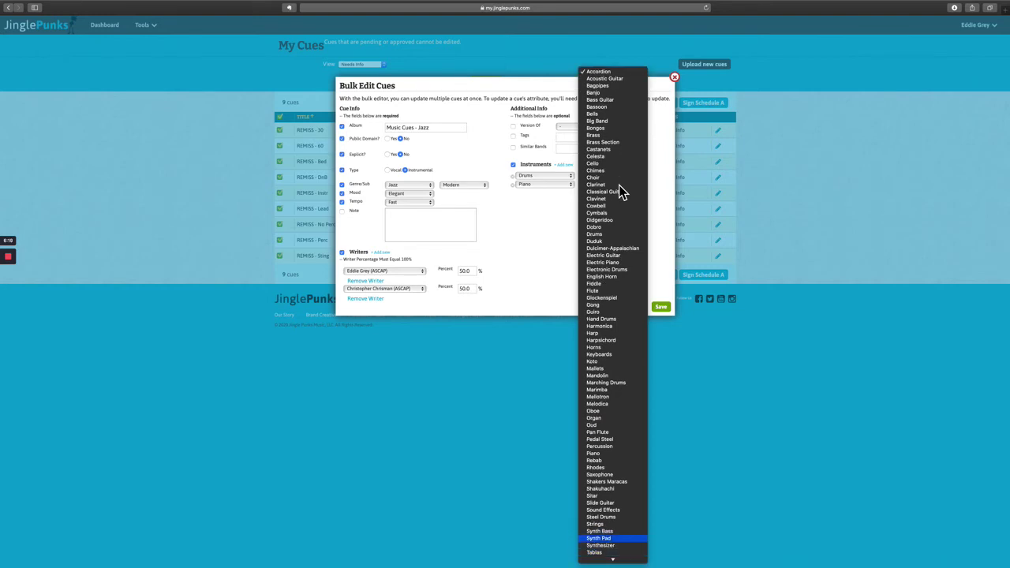
pyautogui.press('Return')
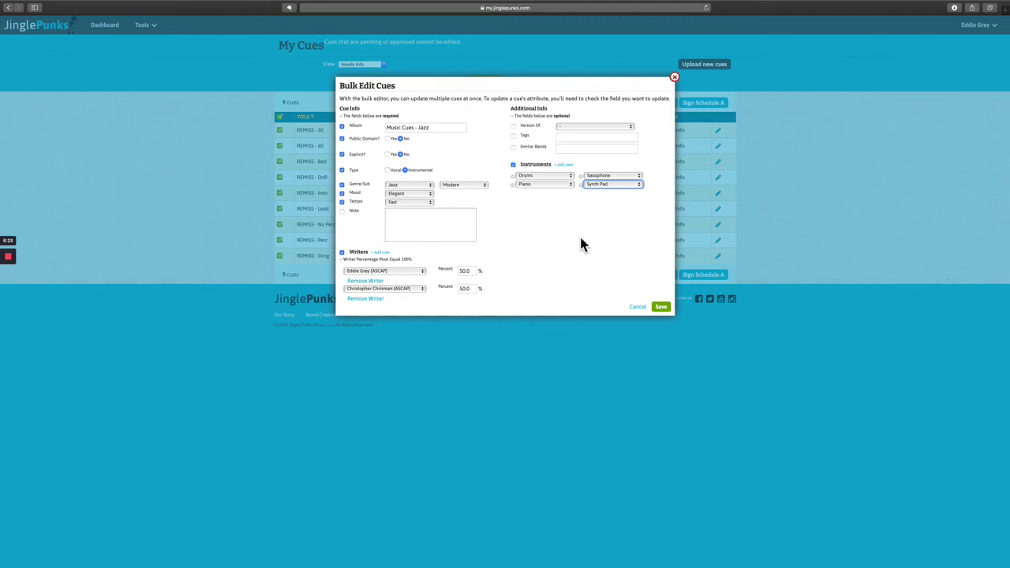
# Add Upright Bass as a new instrument and save the bulk edit to all nine cues.
pyautogui.click(564, 165)
pyautogui.click(563, 196)
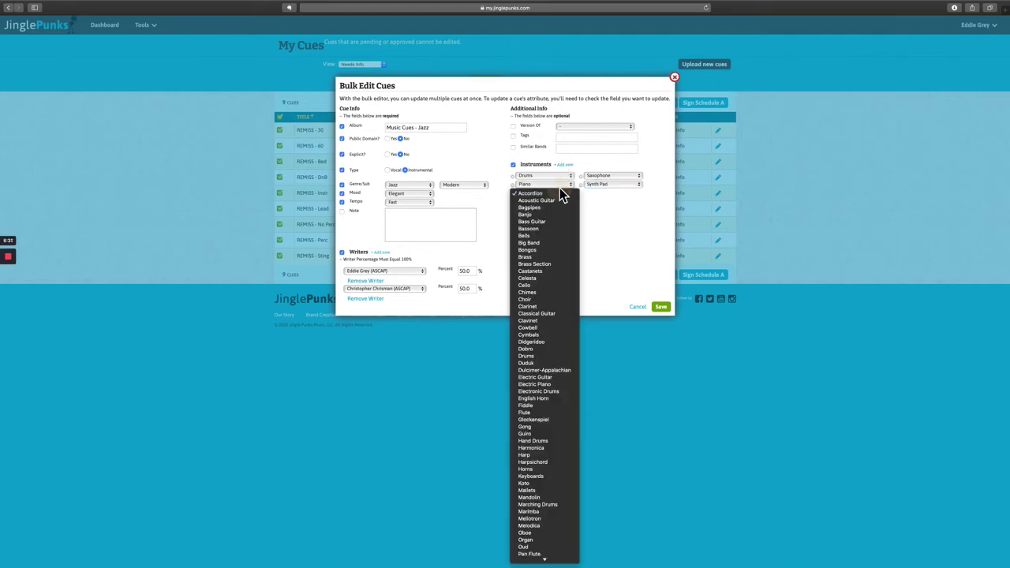
pyautogui.click(586, 161)
pyautogui.click(552, 193)
pyautogui.press('Down')
pyautogui.press('Down')
pyautogui.press('Down')
pyautogui.click(588, 255)
pyautogui.press('space')
pyautogui.press('Down')
pyautogui.press('Down')
pyautogui.press('Down')
pyautogui.press('Down')
pyautogui.press('Down')
pyautogui.press('Down')
pyautogui.press('Down')
pyautogui.press('Down')
pyautogui.scroll(-10, 533, 552)
pyautogui.click(534, 552)
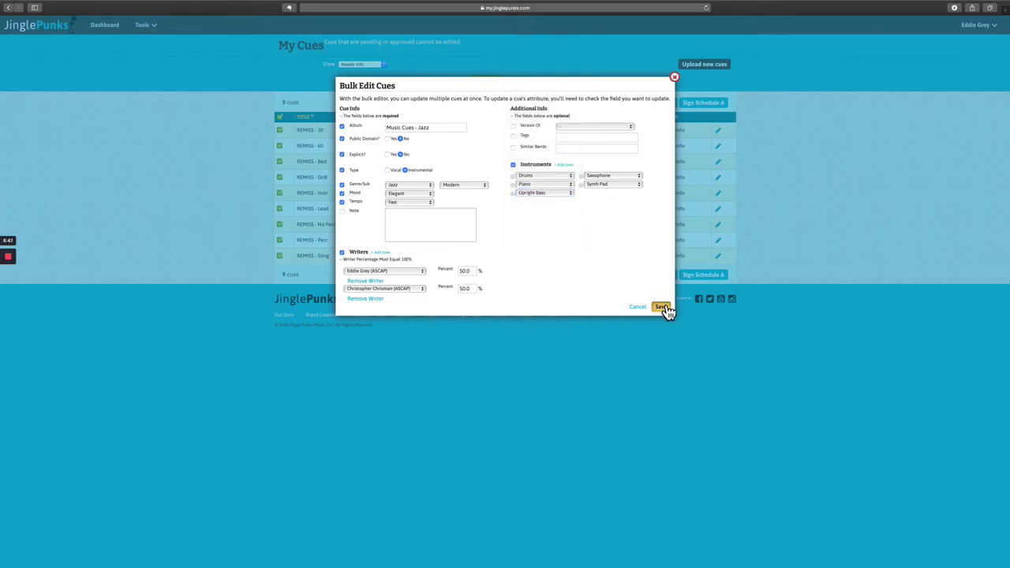
pyautogui.click(664, 308)
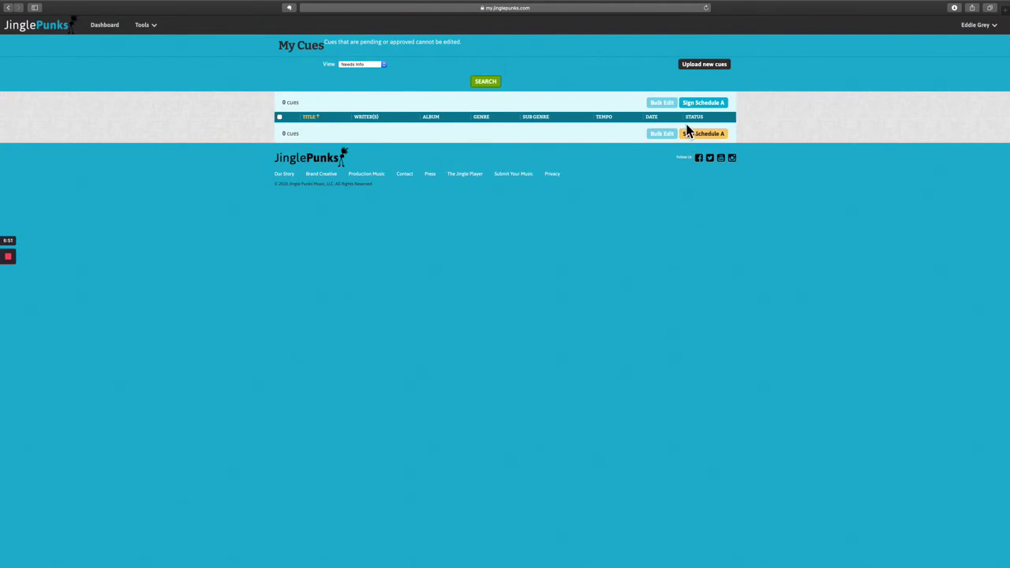
# Send the Schedule A e-sign request for all nine REMISS cues.
pyautogui.click(701, 106)
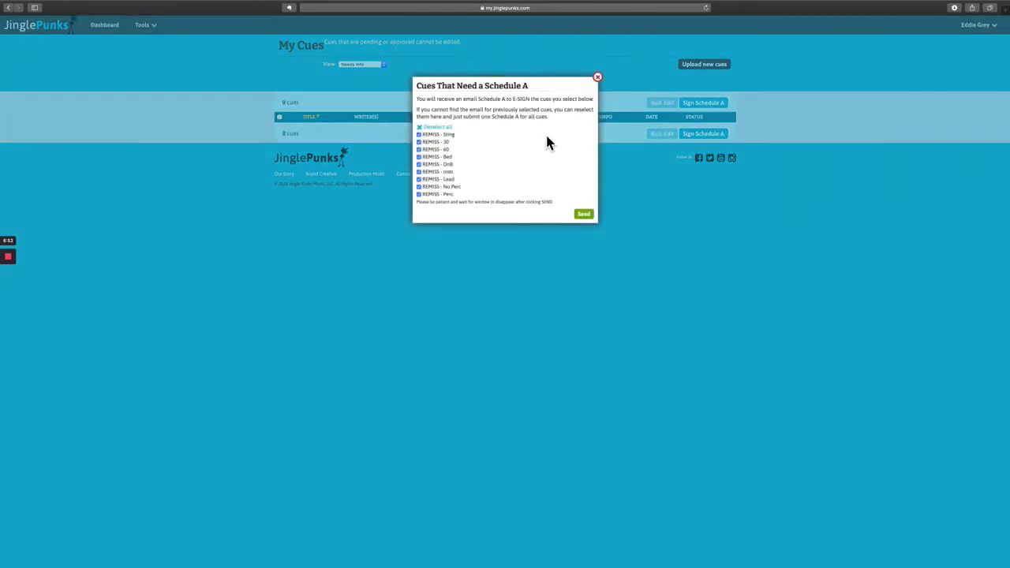
pyautogui.click(584, 214)
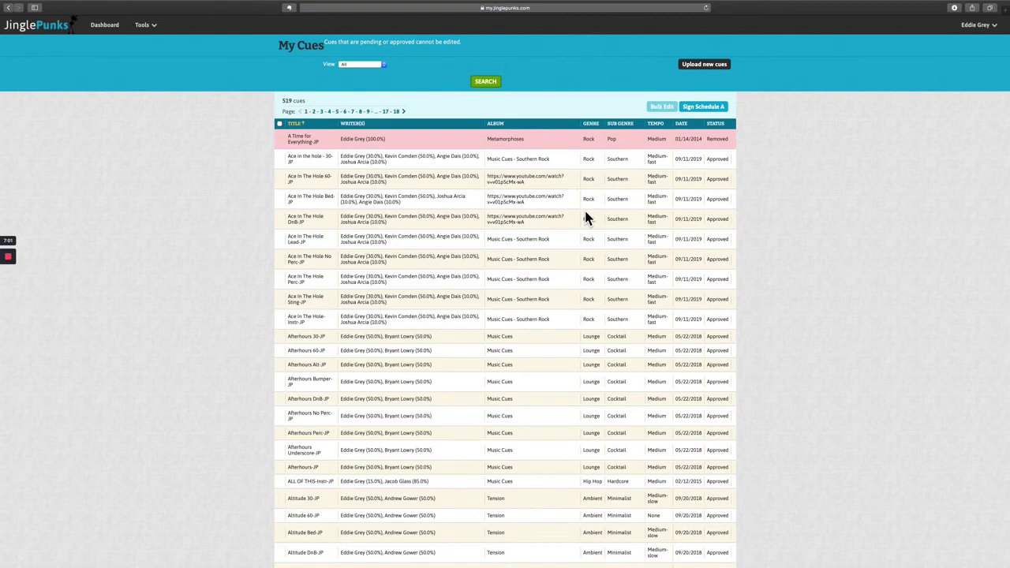
pyautogui.scroll(-5, 563, 304)
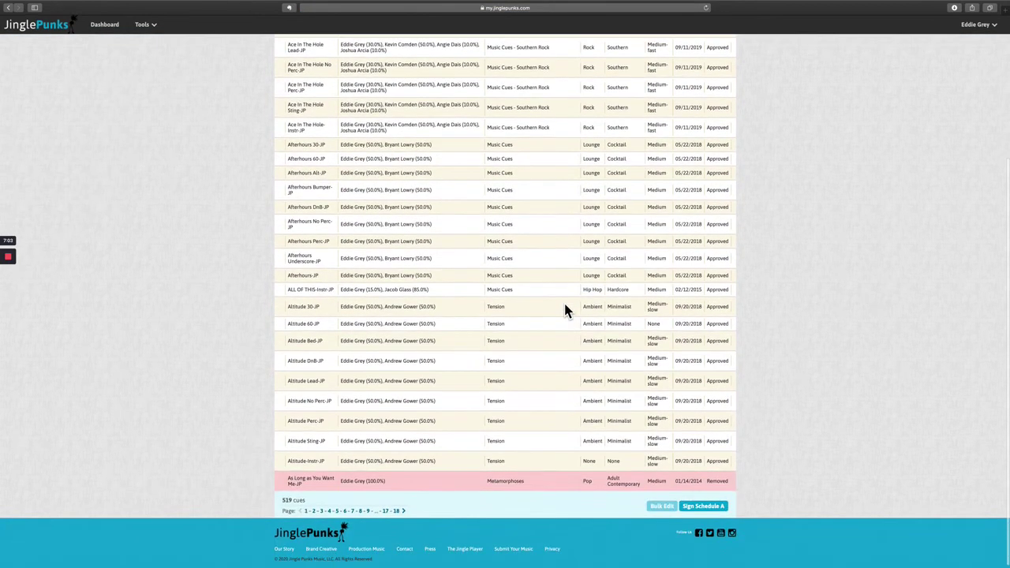
pyautogui.scroll(1, 565, 309)
pyautogui.scroll(5, 553, 213)
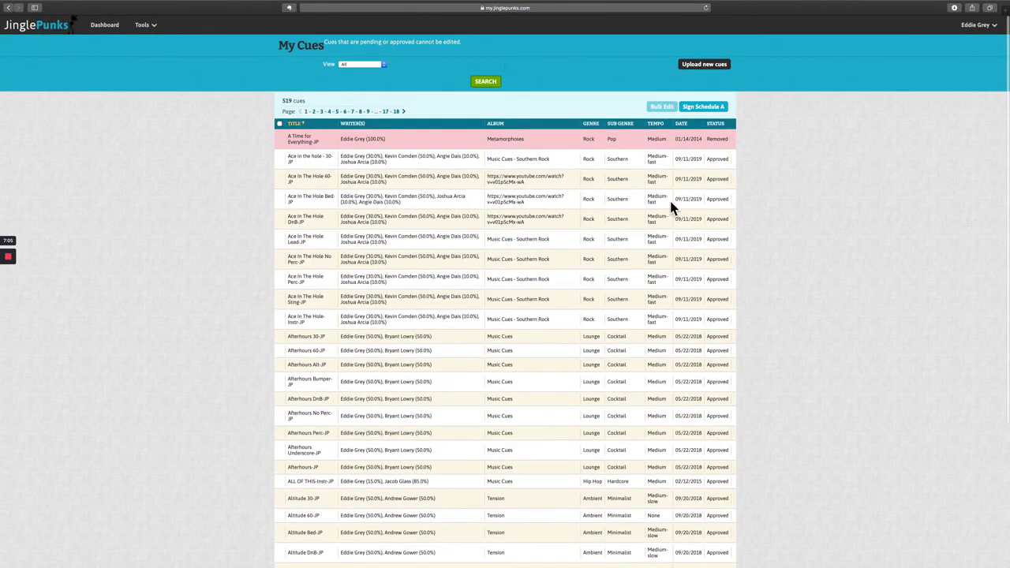
# Browse pages 18, 13 and an earlier page of all cues, then return to the Dashboard.
pyautogui.click(396, 111)
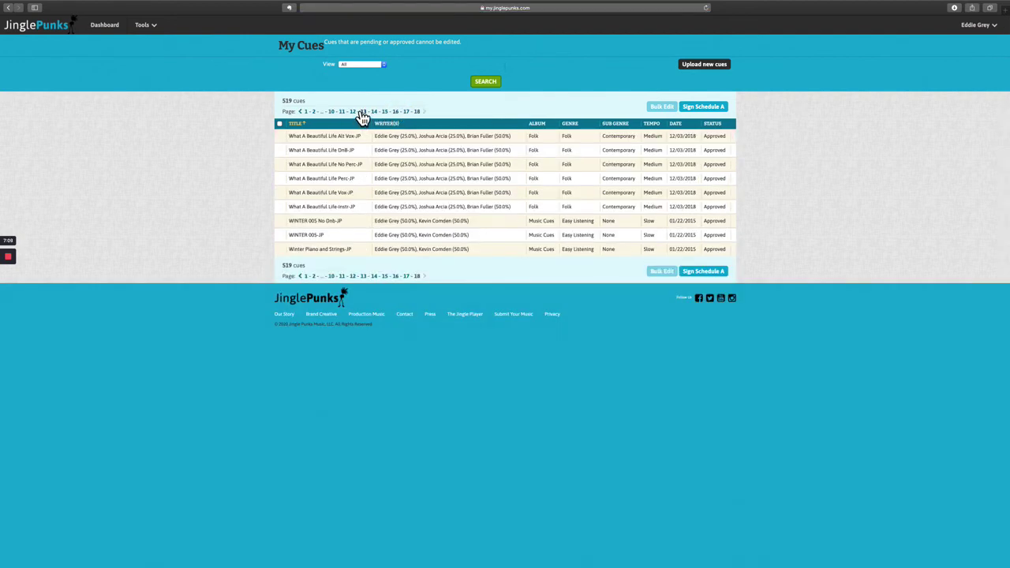
pyautogui.click(361, 113)
pyautogui.scroll(-5, 368, 205)
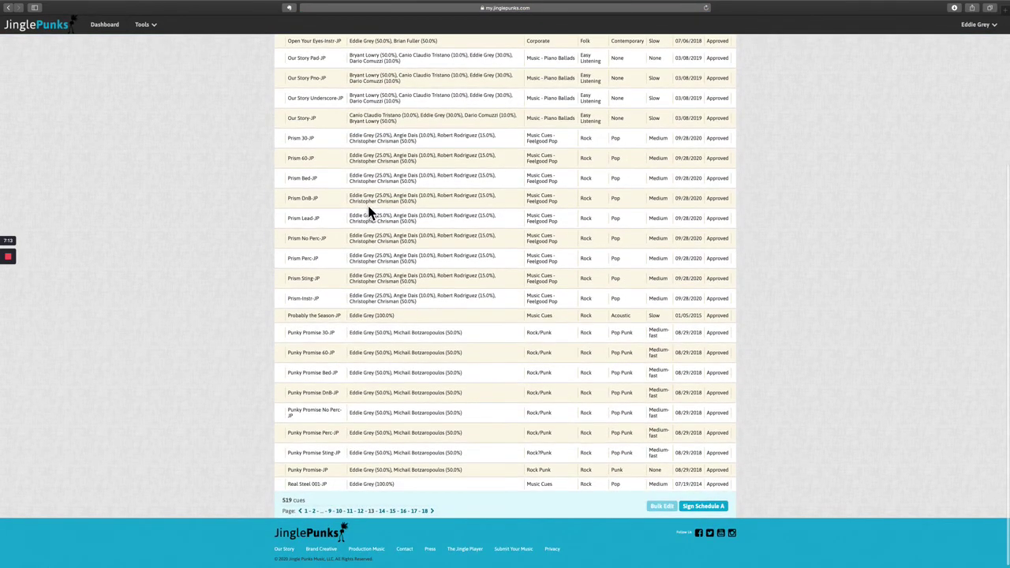
pyautogui.scroll(2, 372, 214)
pyautogui.scroll(5, 386, 316)
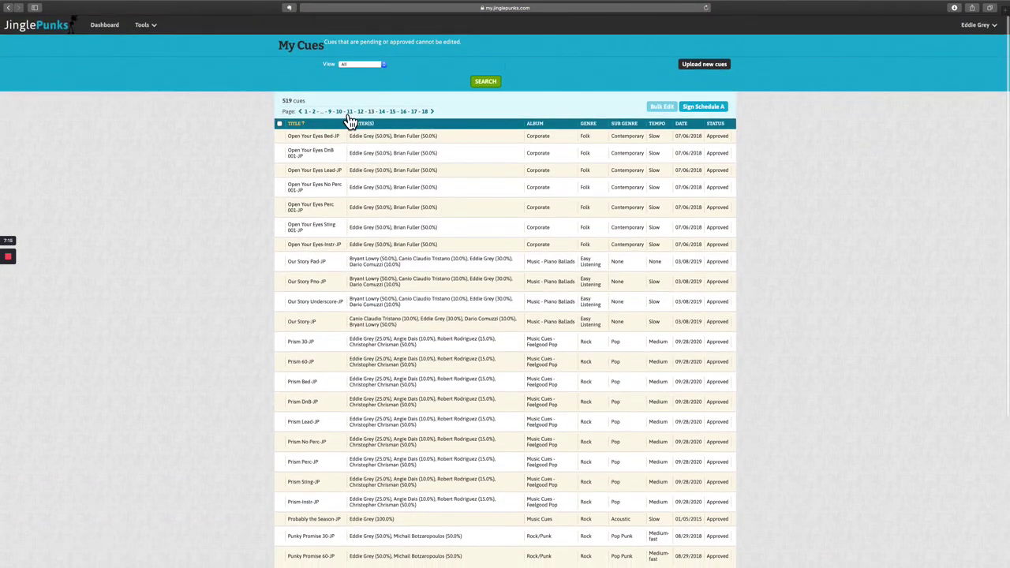
pyautogui.click(339, 112)
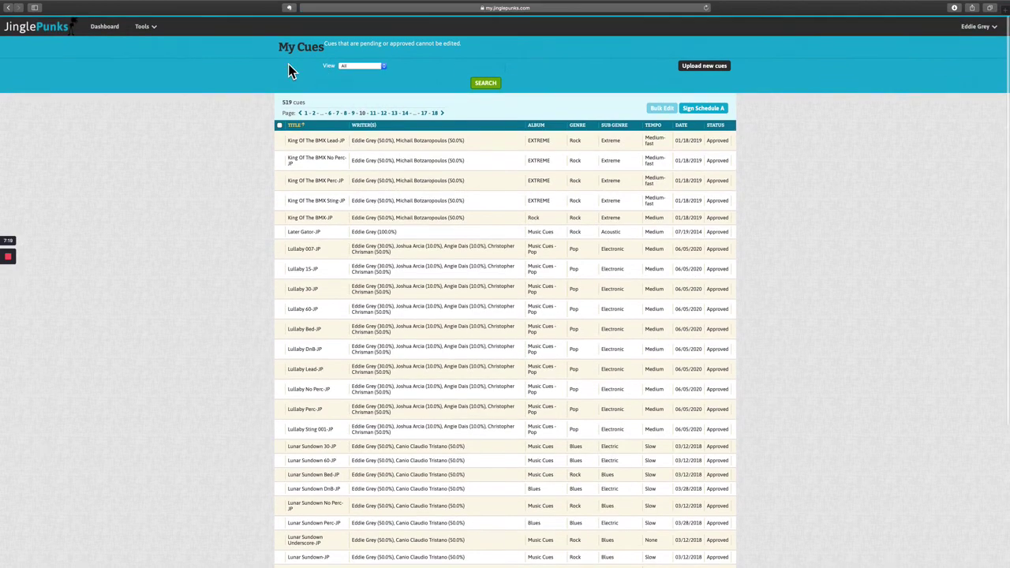
pyautogui.click(107, 28)
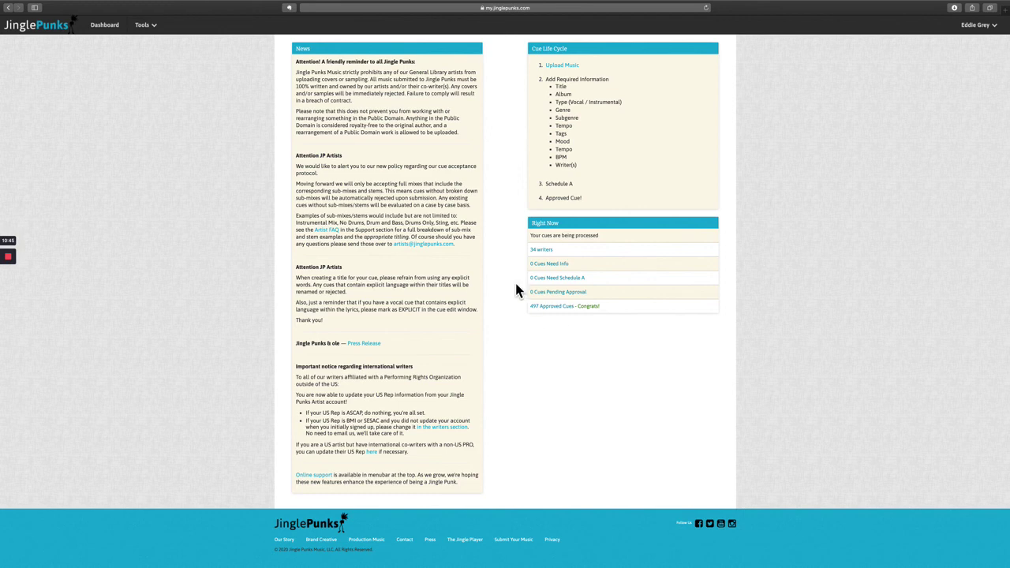
# Open the Submit Your Music page and activate the Paste Links To Music Here box.
pyautogui.click(513, 540)
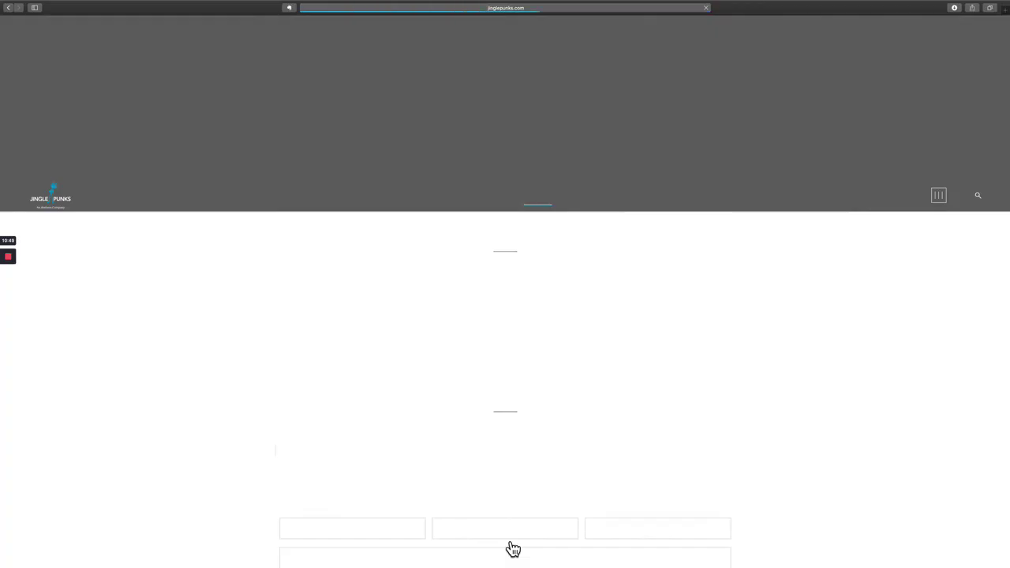
pyautogui.scroll(-1, 584, 347)
pyautogui.scroll(-4, 544, 260)
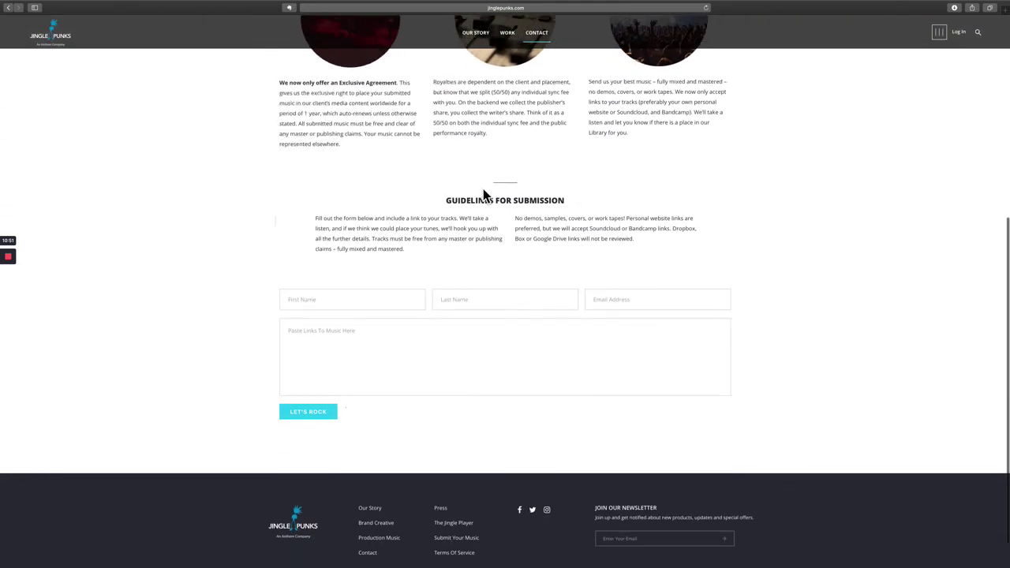
pyautogui.scroll(-1, 552, 229)
pyautogui.click(447, 309)
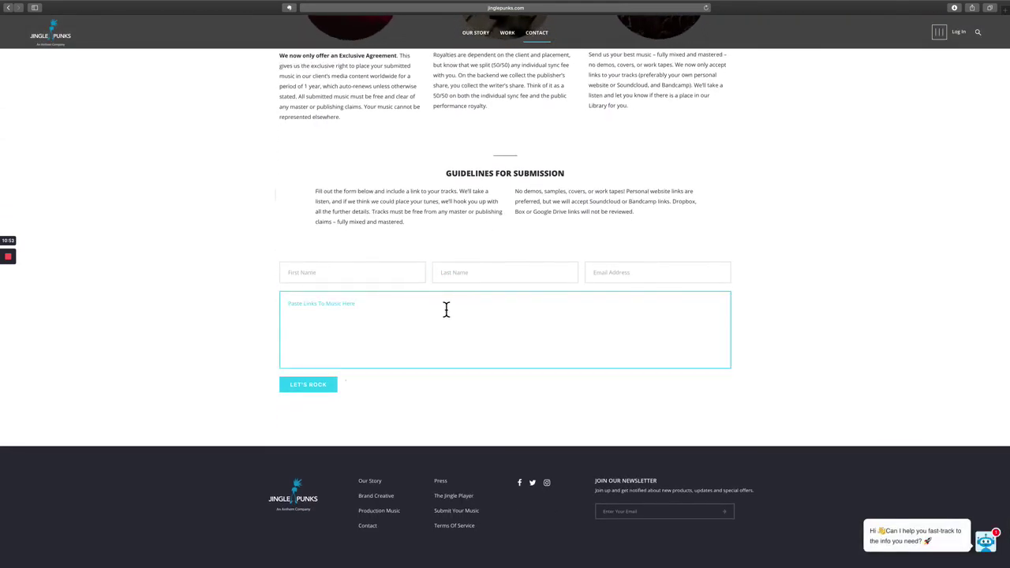
pyautogui.click(343, 310)
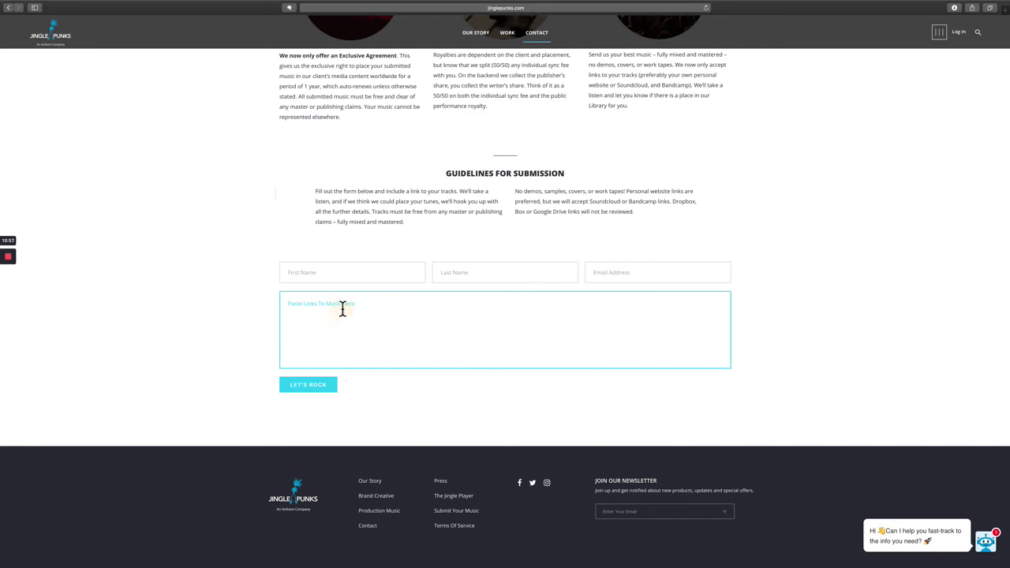